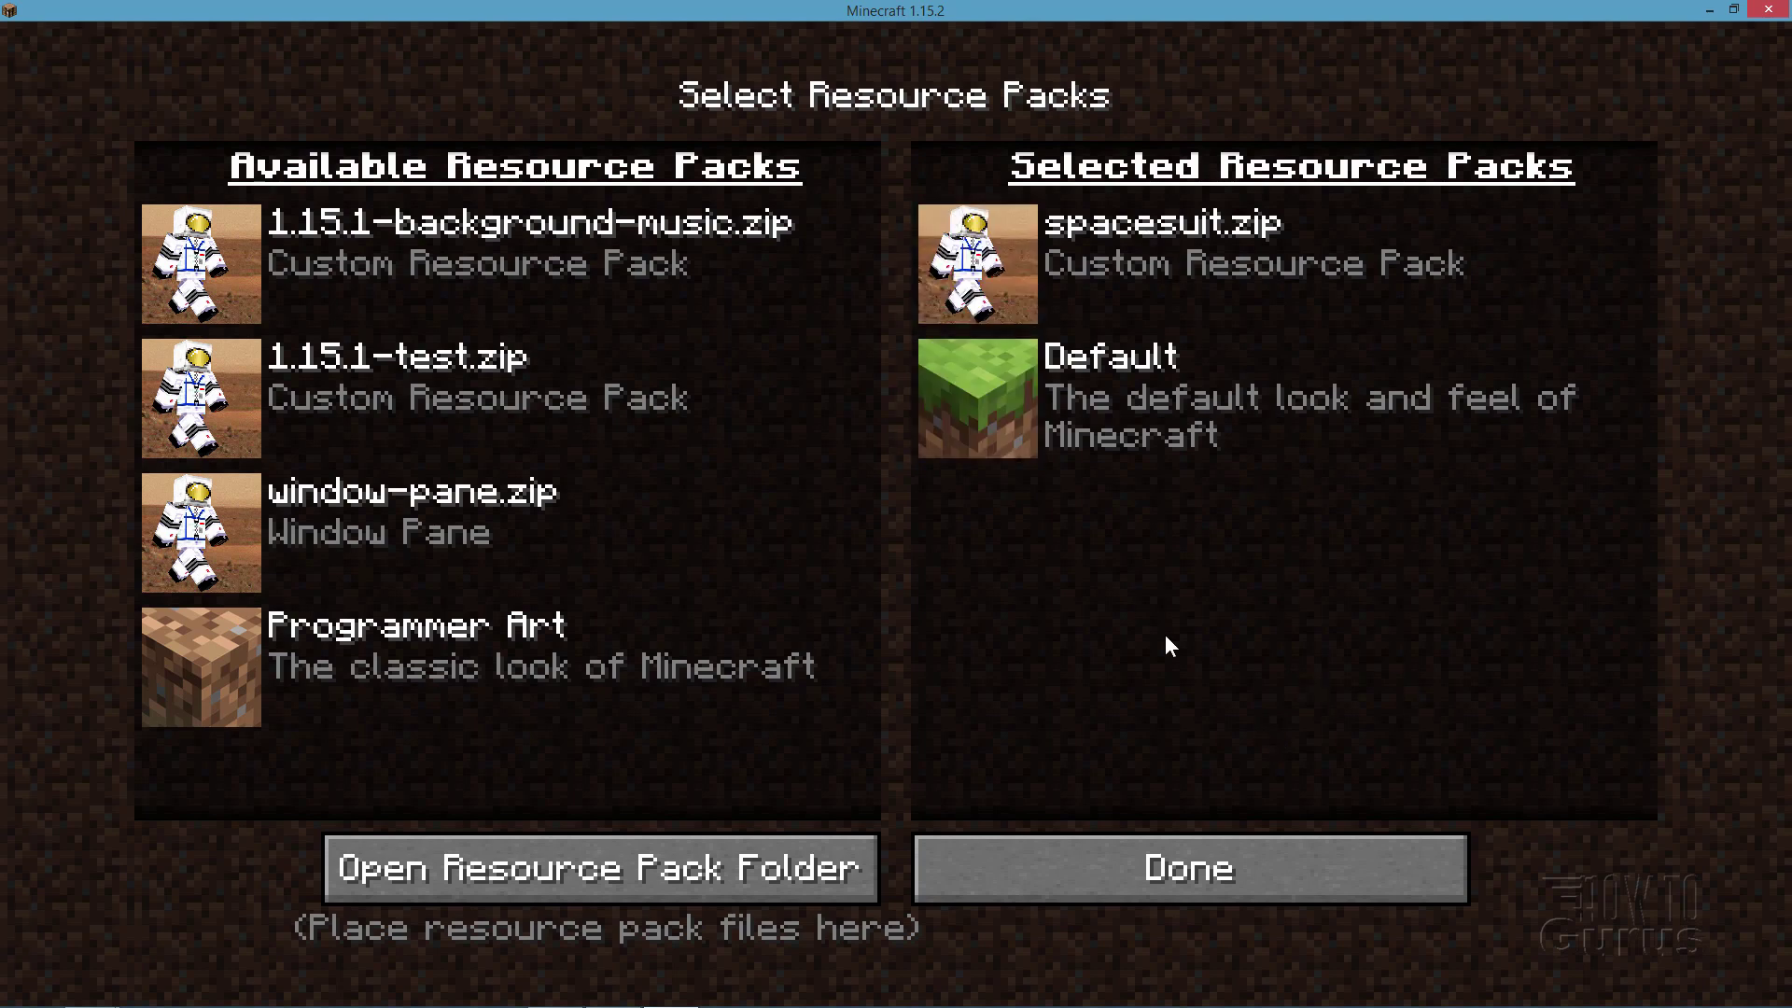
# Activate window-pane.zip as a resource pack and order it below spacesuit.zip.
pyautogui.click(203, 532)
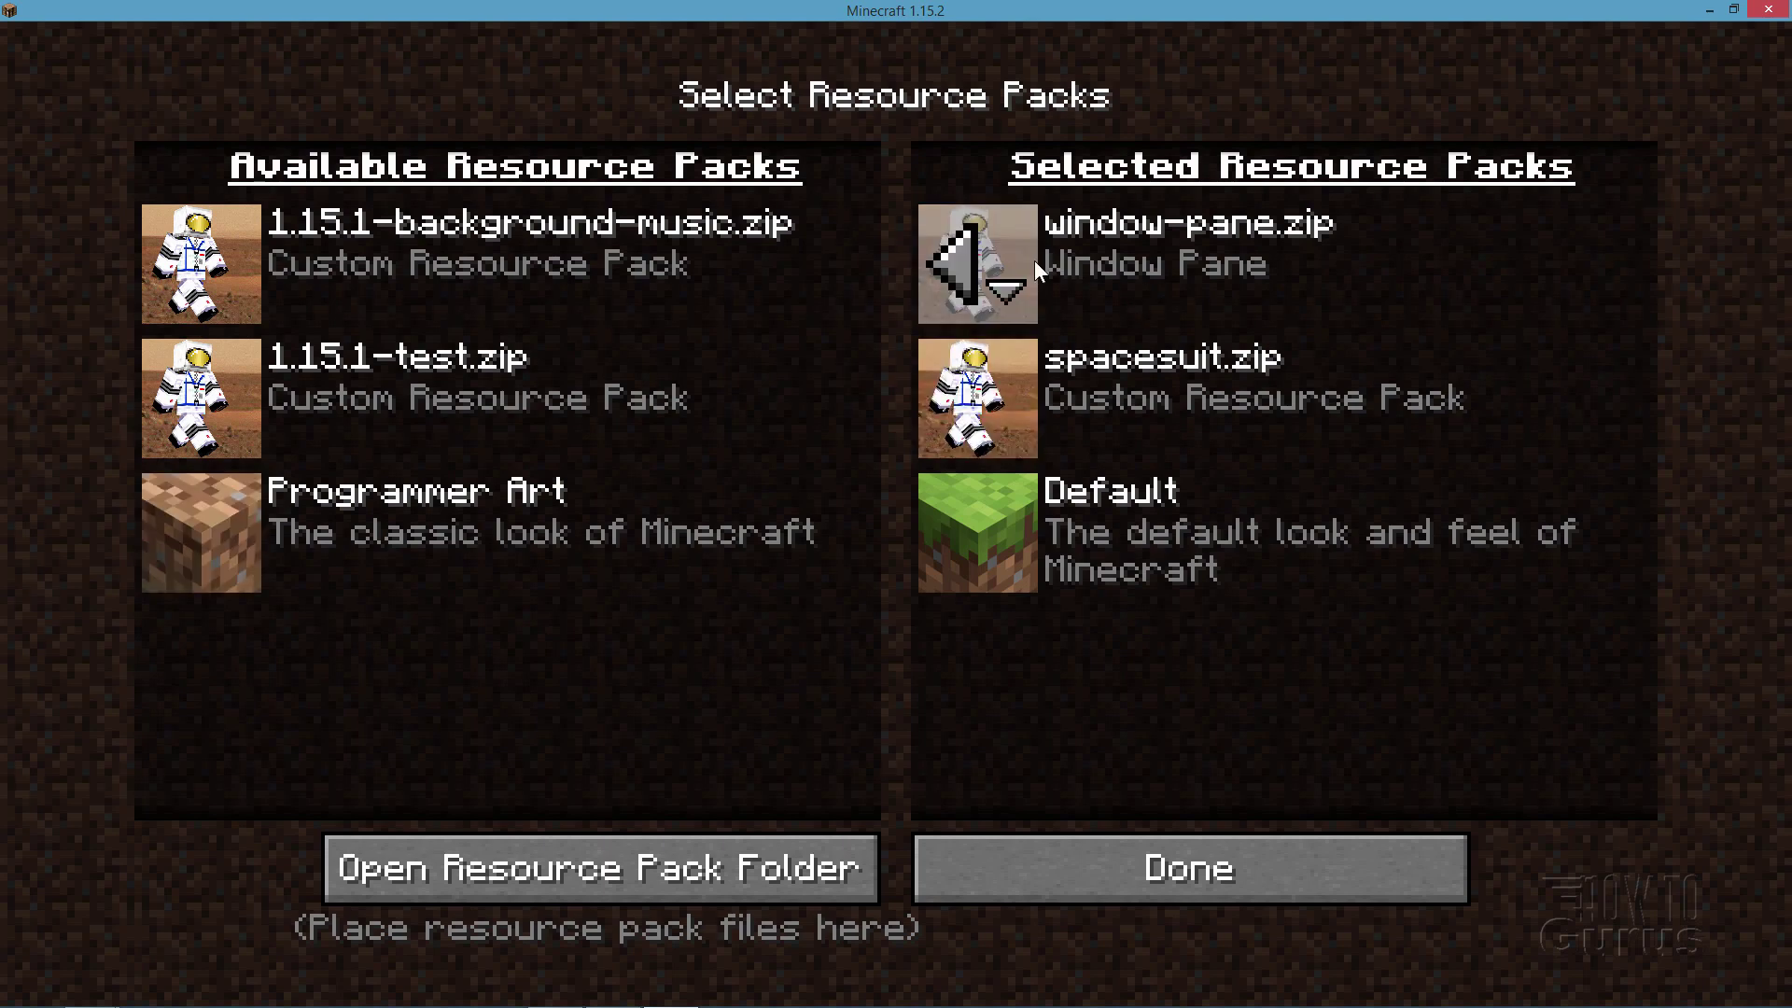
pyautogui.click(1008, 294)
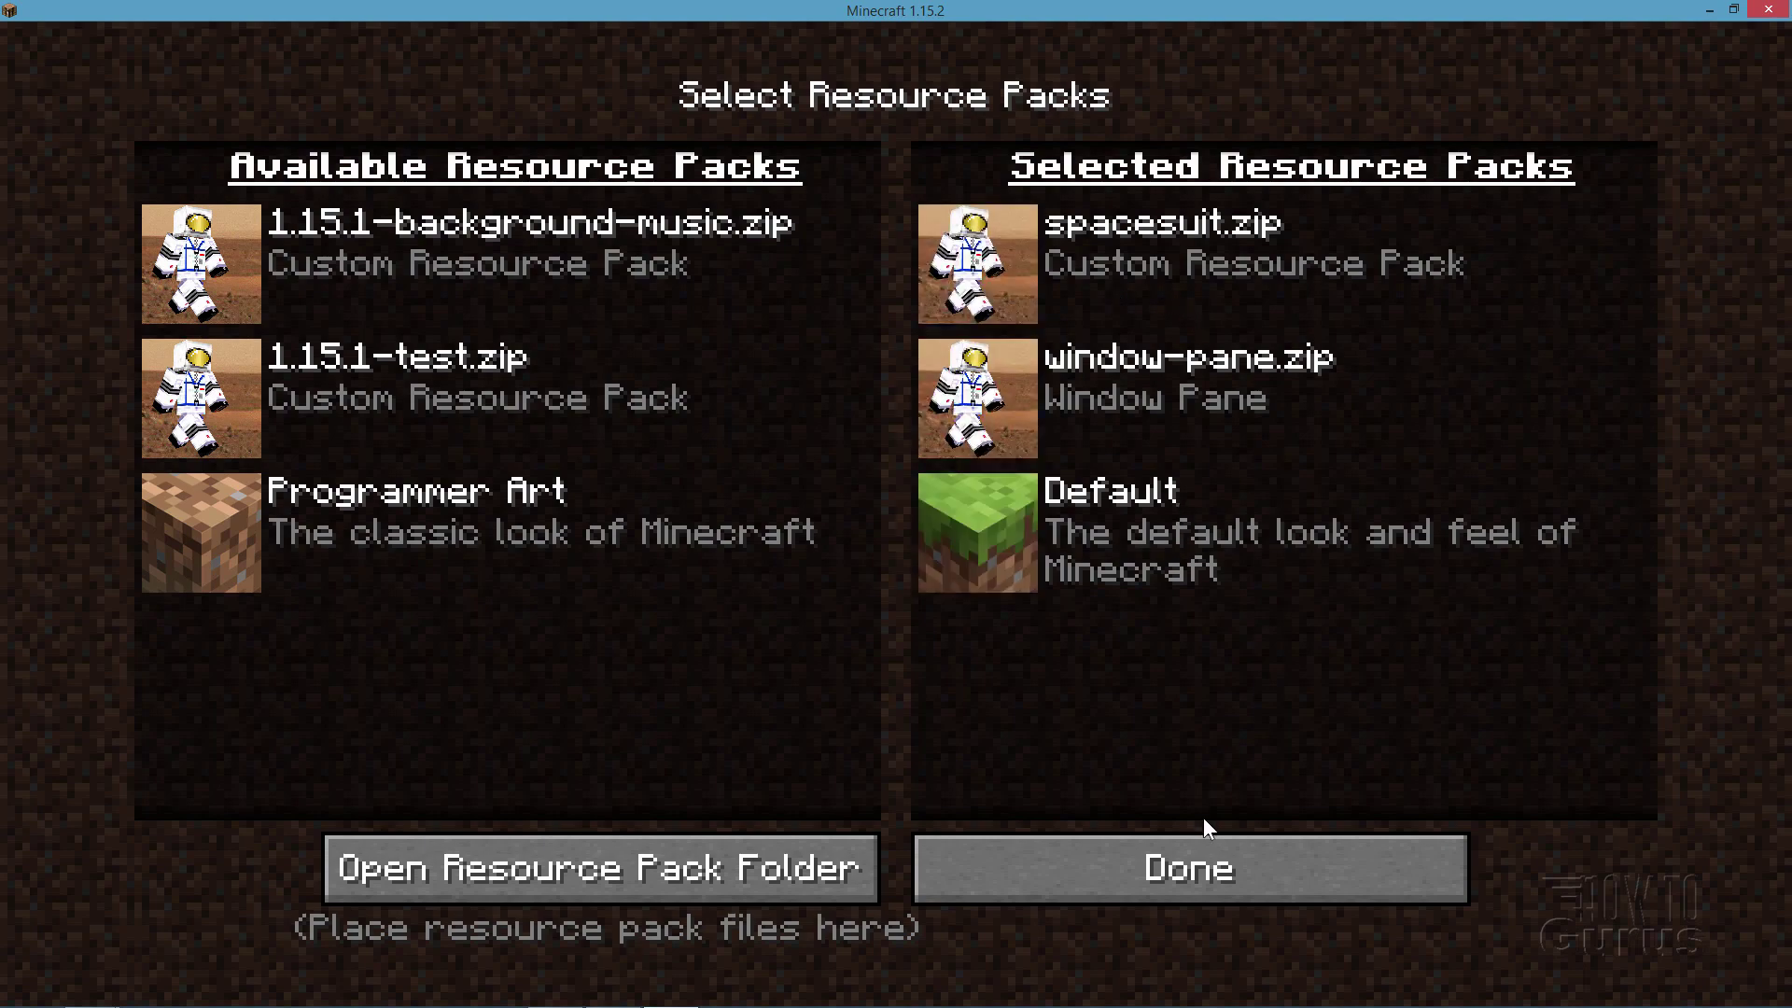
# Apply the resource pack selection, return to the title menu and minimize Minecraft.
pyautogui.click(1165, 871)
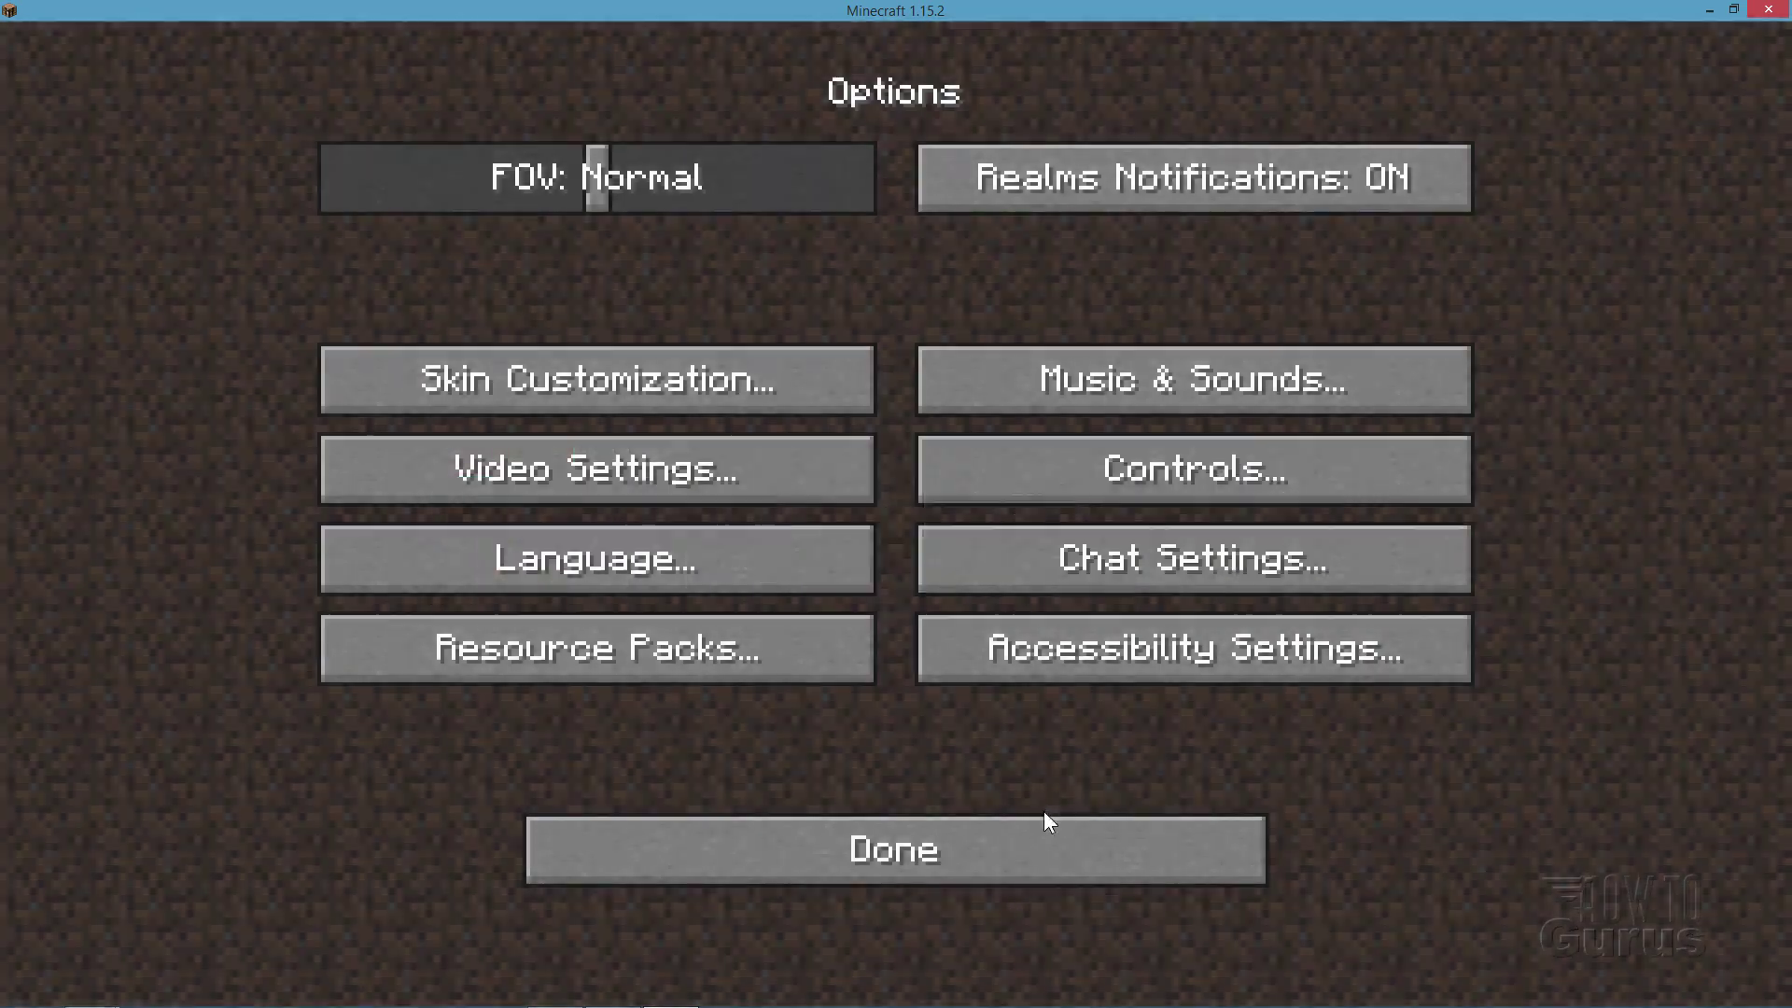
pyautogui.click(972, 835)
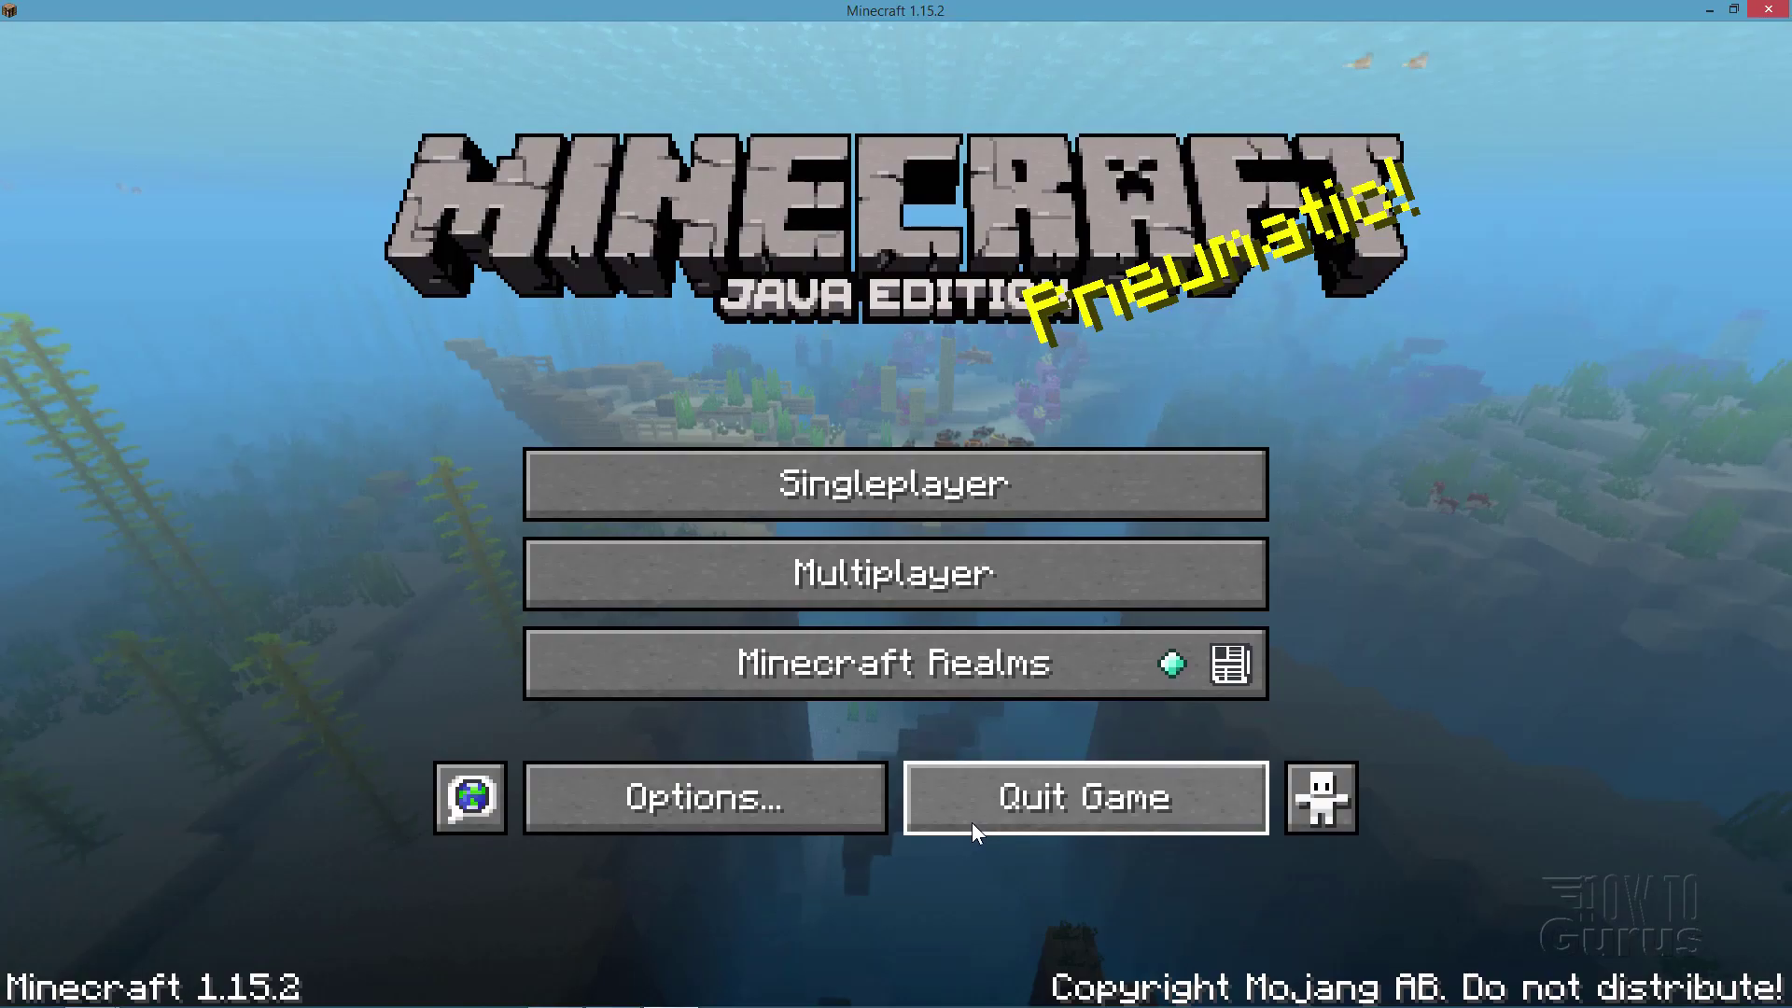
pyautogui.click(1711, 10)
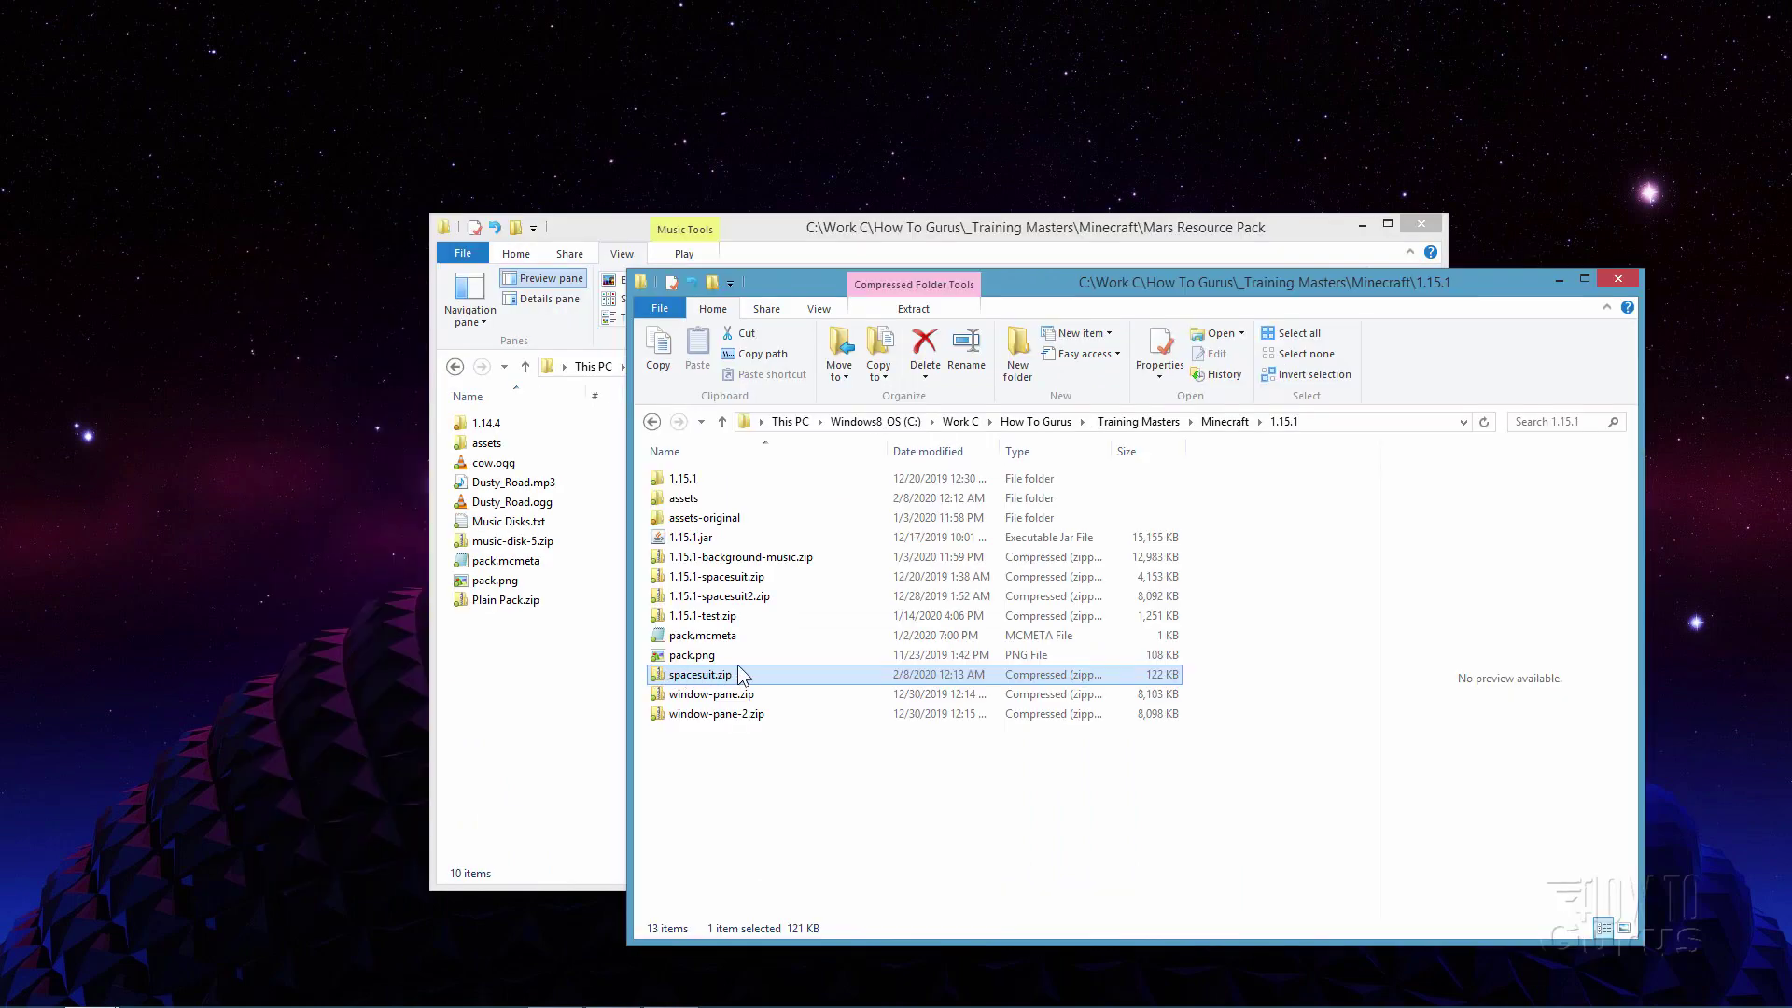
# Open pack.mcmeta from inside spacesuit.zip in Notepad.
pyautogui.doubleClick(659, 674)
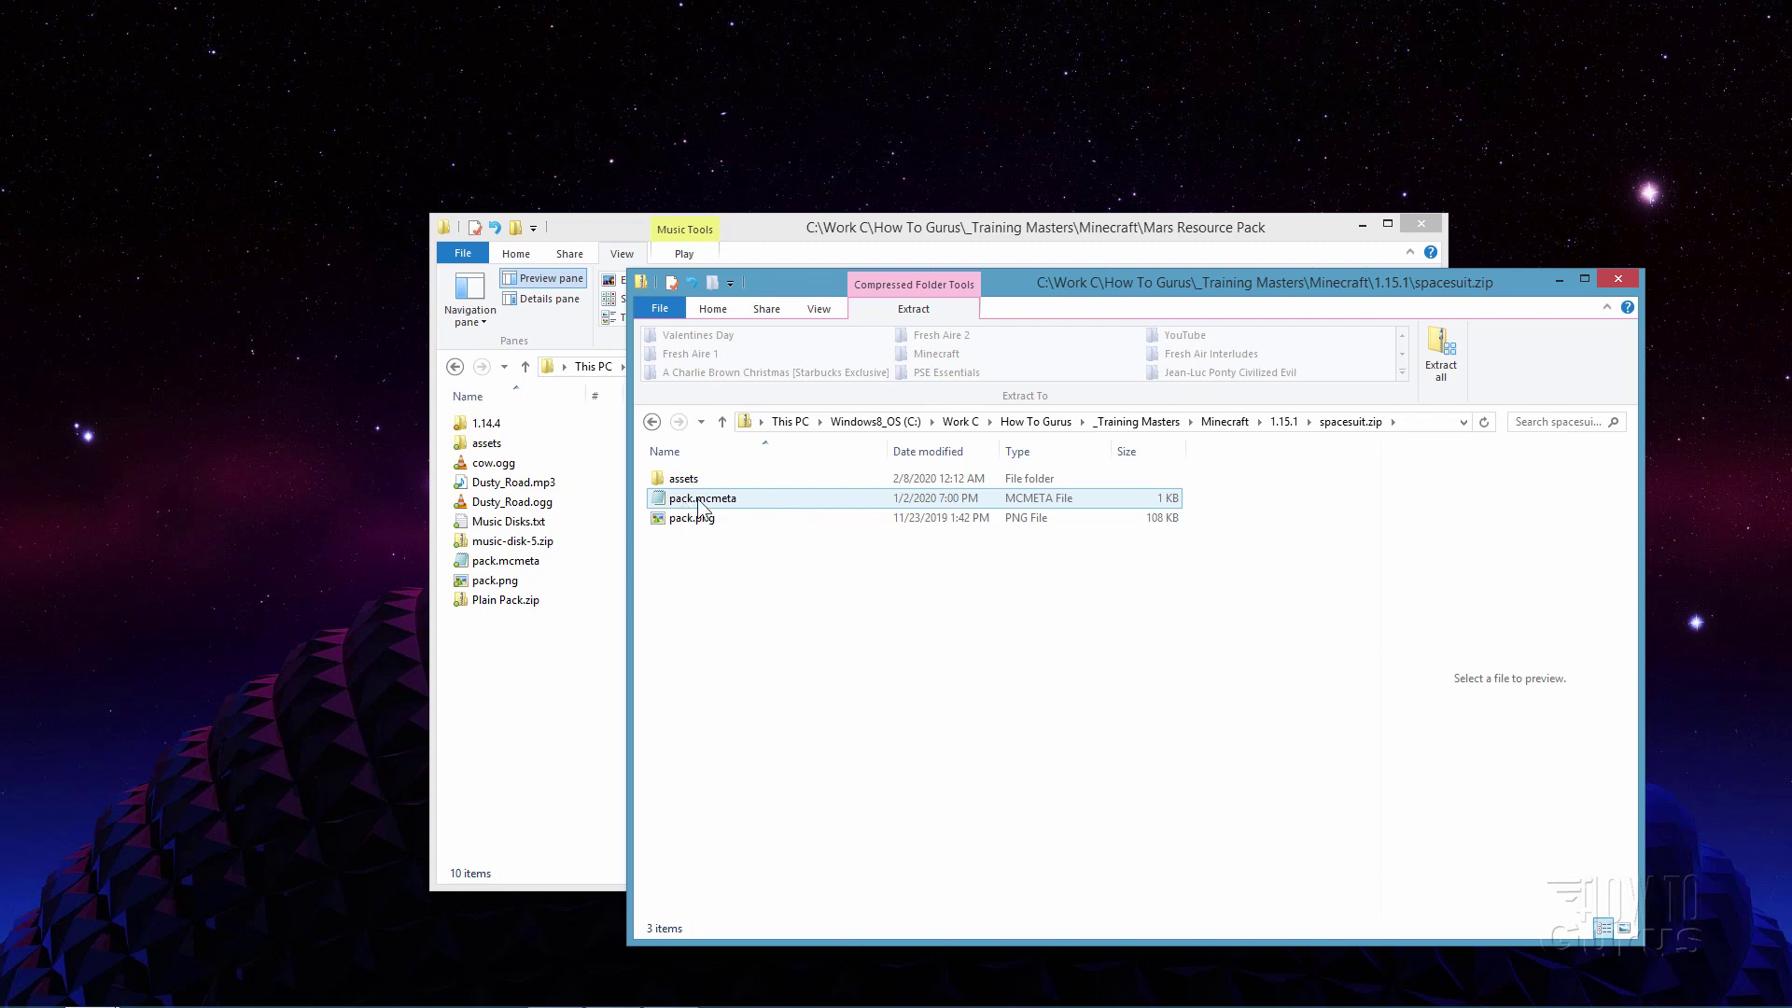
pyautogui.click(664, 502)
pyautogui.doubleClick(664, 502)
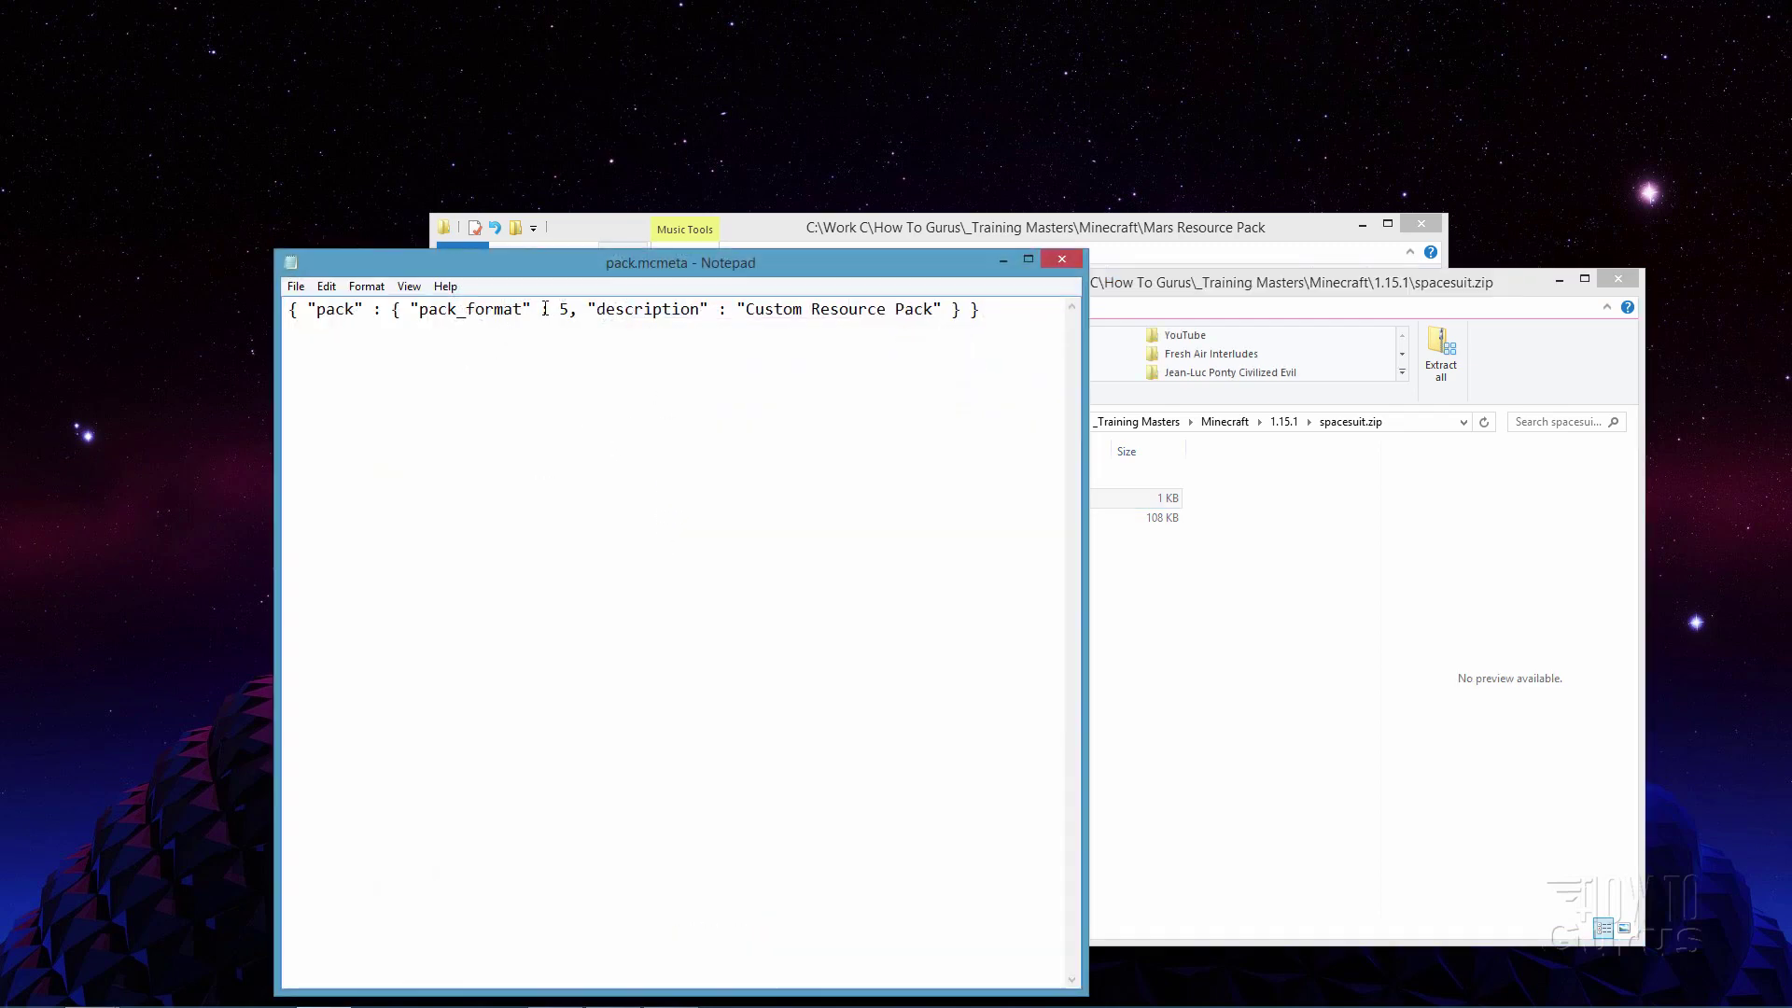
# Highlight the pack_format value 5 and the 'Custom Resource Pack' description in pack.mcmeta.
pyautogui.doubleClick(563, 309)
pyautogui.moveTo(561, 318); pyautogui.dragTo(571, 320)
pyautogui.click(571, 318)
pyautogui.moveTo(932, 316); pyautogui.dragTo(748, 311)
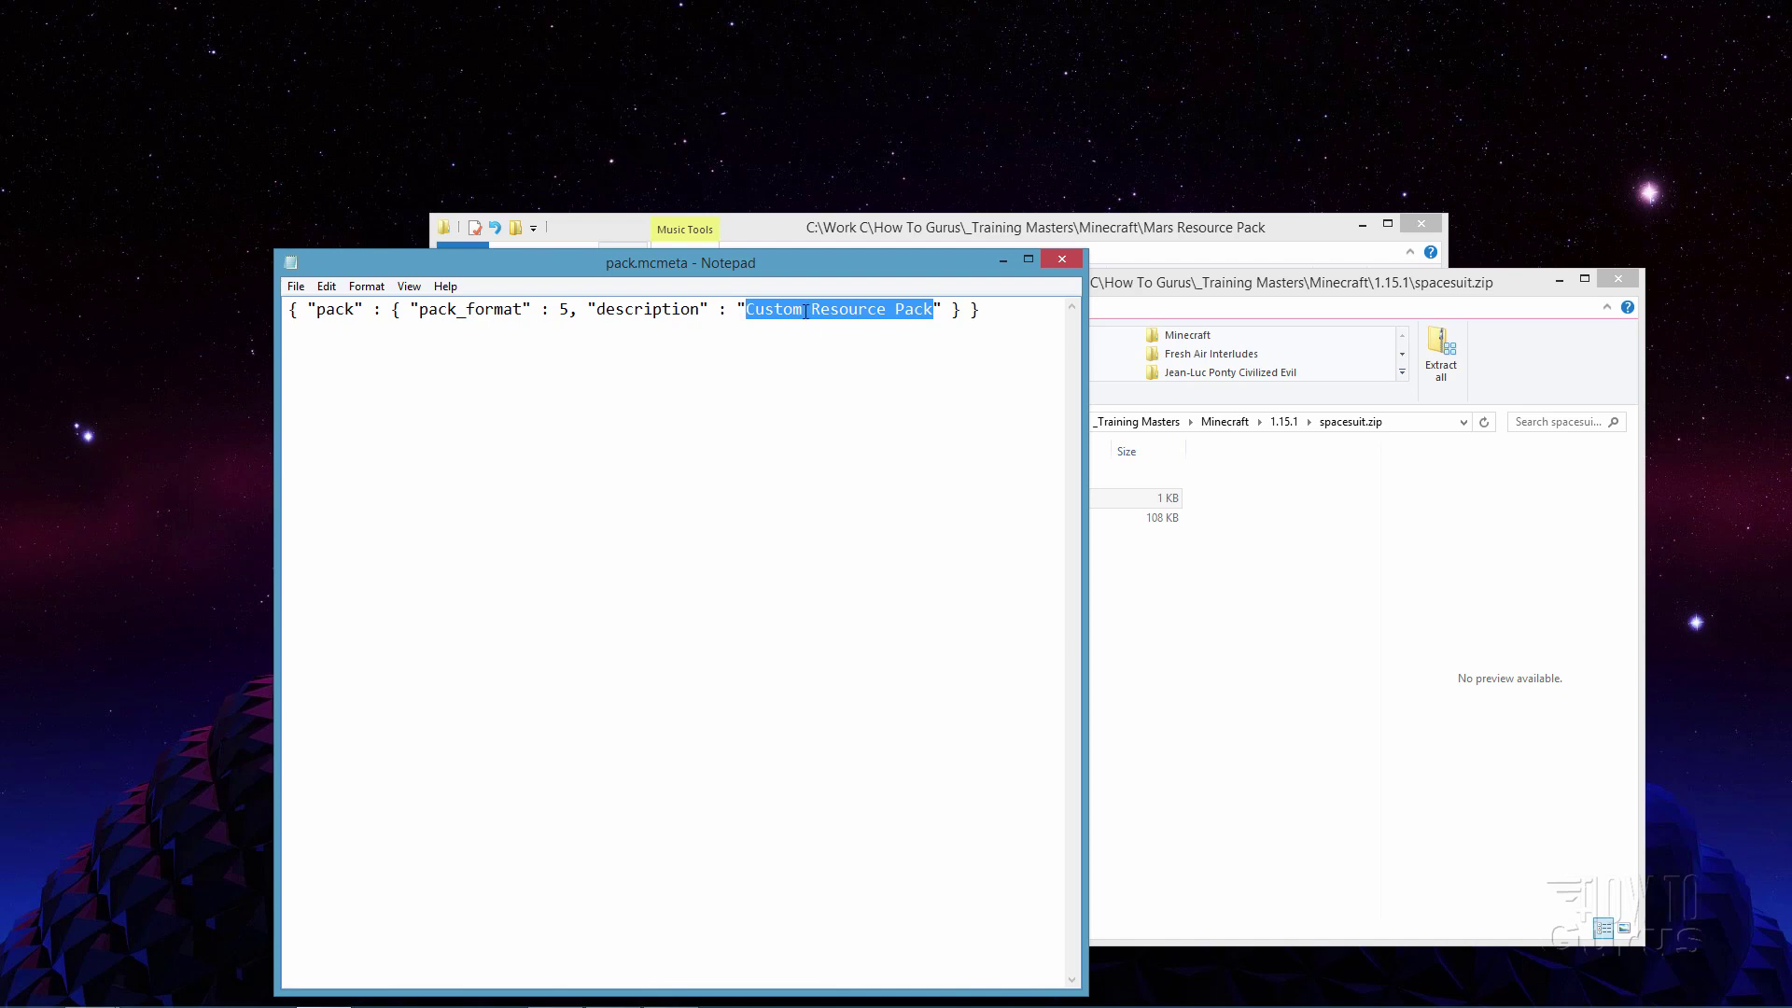
pyautogui.click(851, 312)
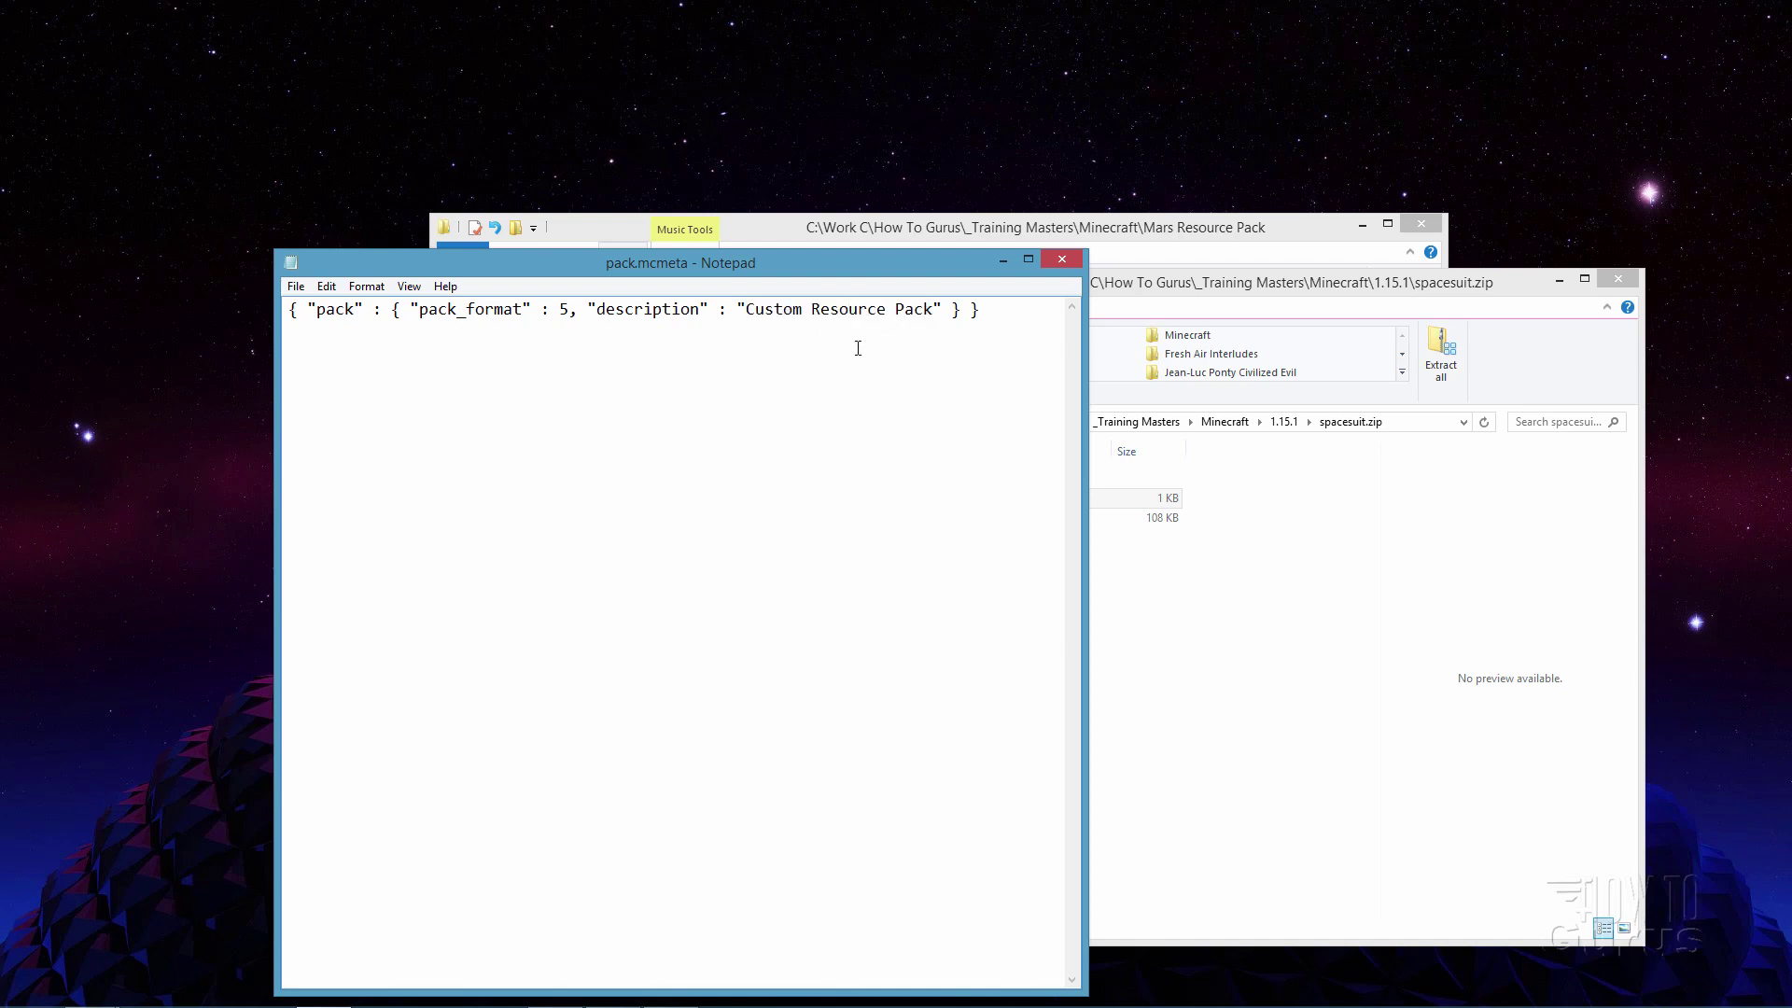
pyautogui.moveTo(745, 311); pyautogui.dragTo(928, 302)
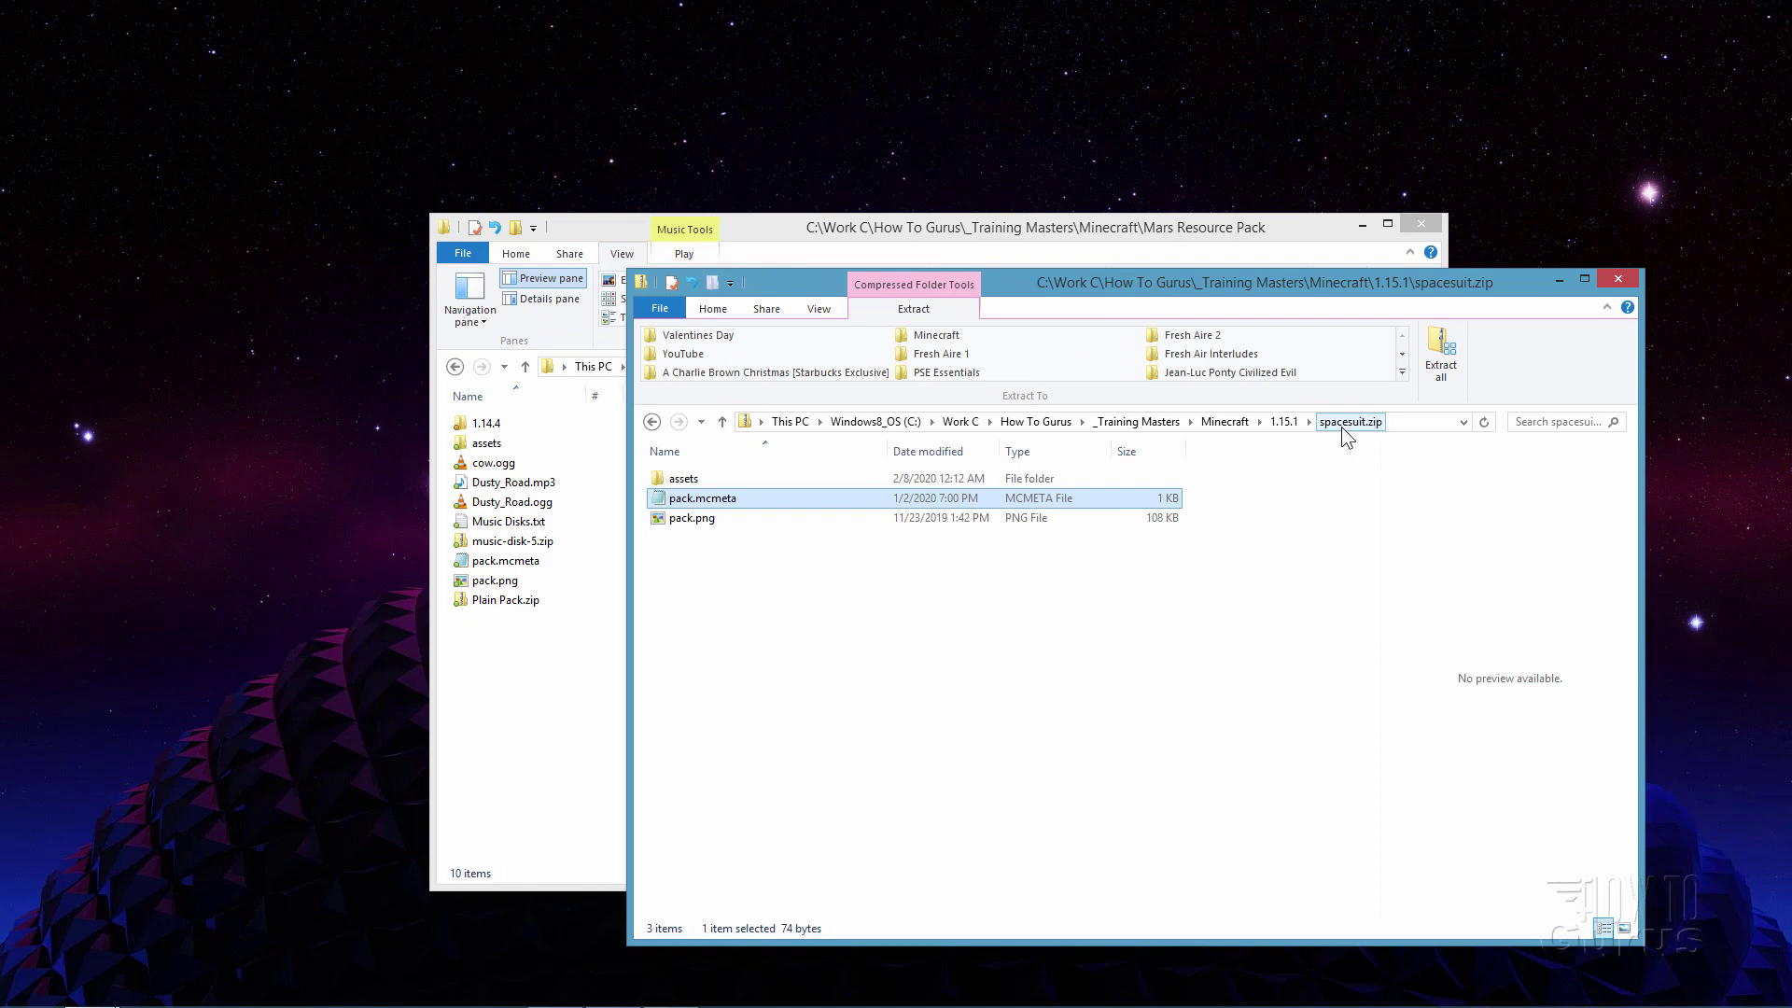
# View spacesuit.zip's pack.png icon in the image viewer, then close it.
pyautogui.click(661, 519)
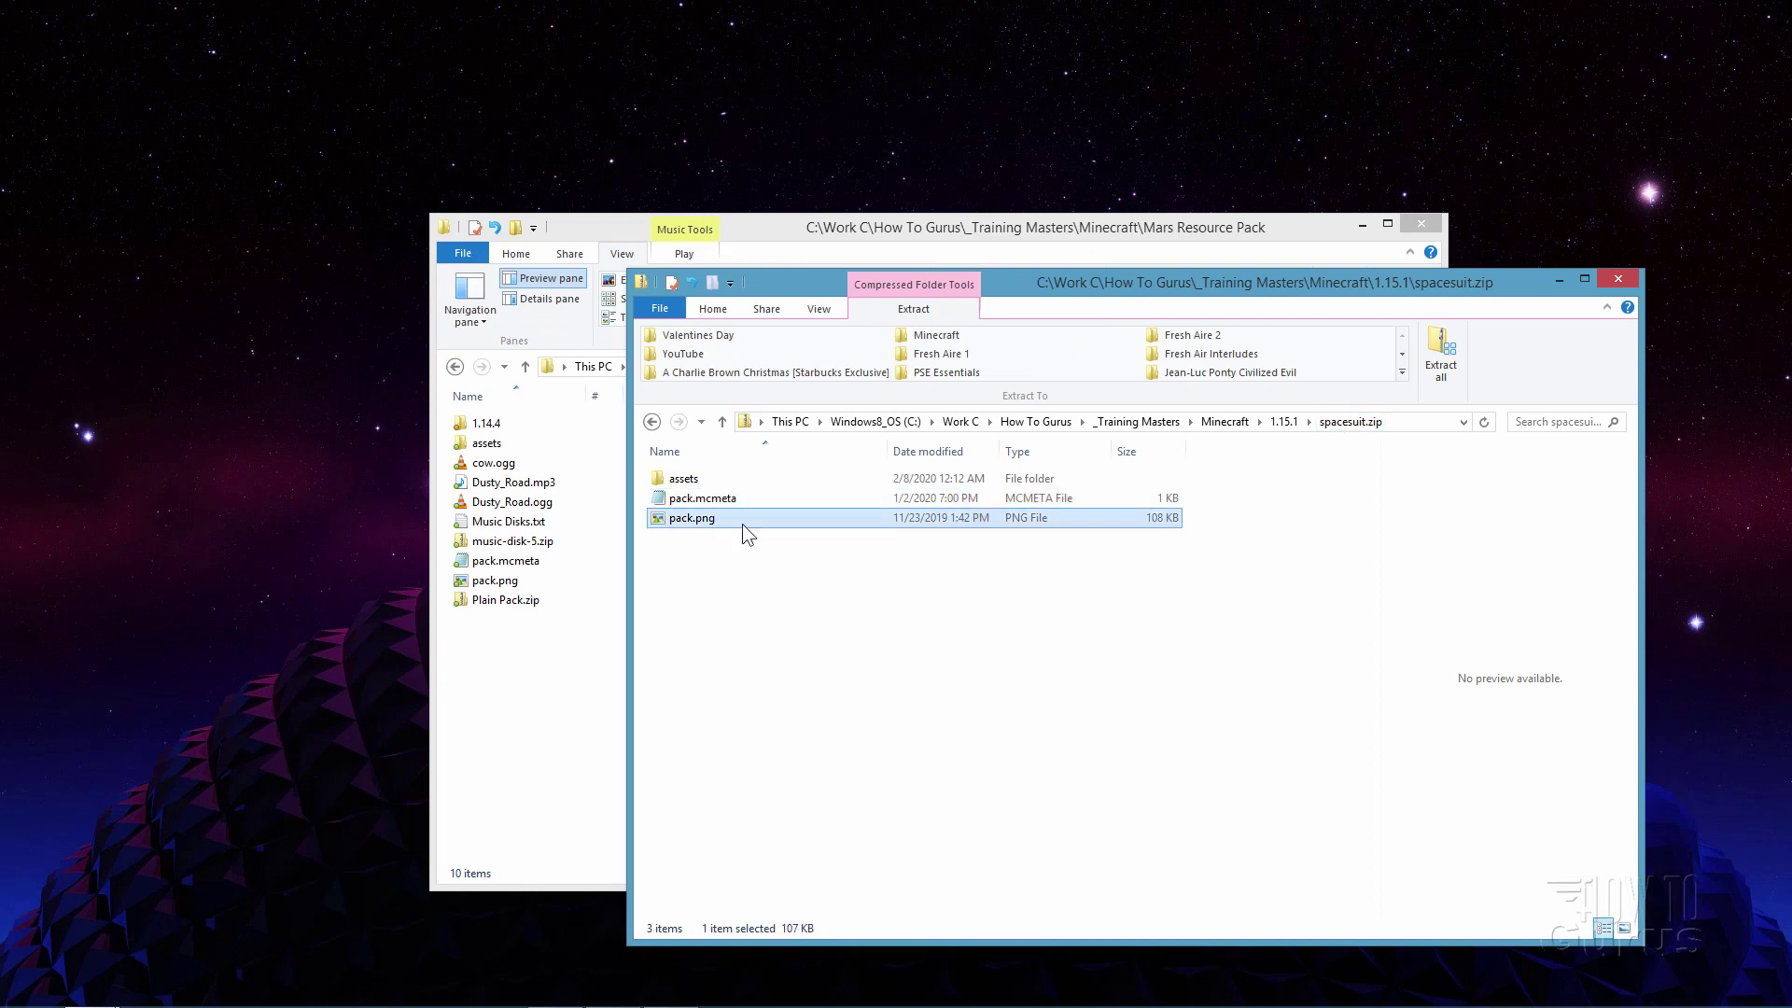
pyautogui.doubleClick(670, 519)
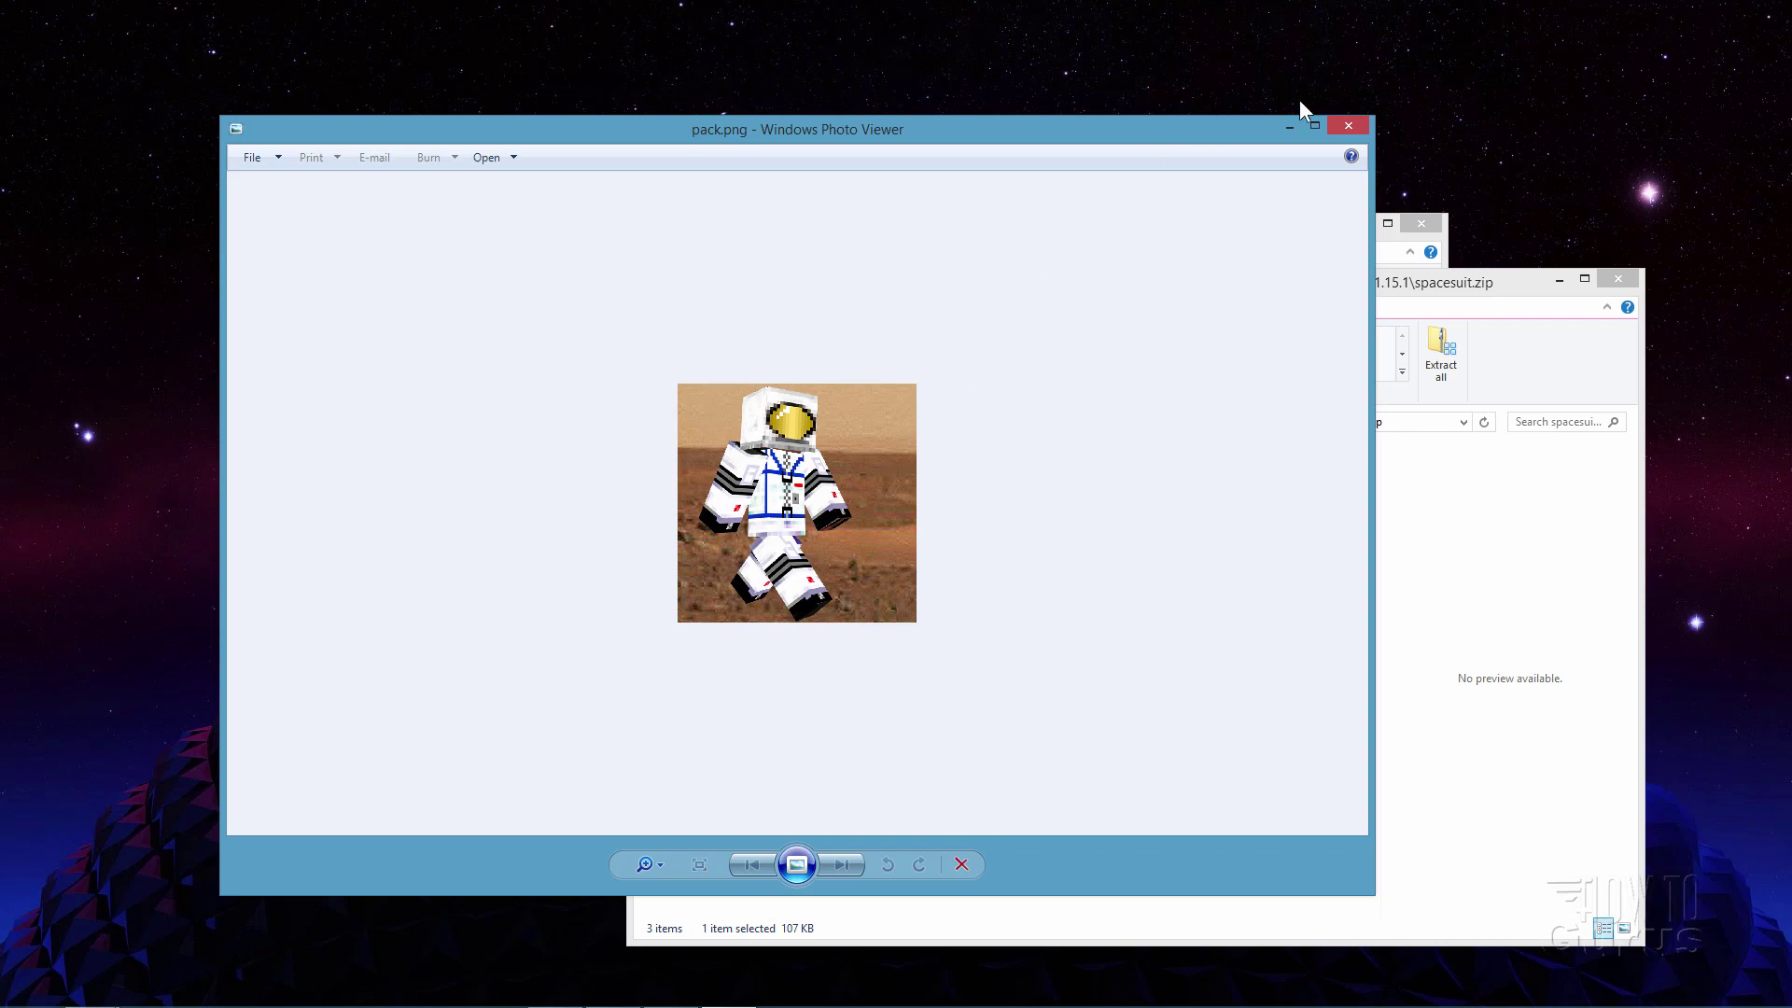
pyautogui.click(1349, 125)
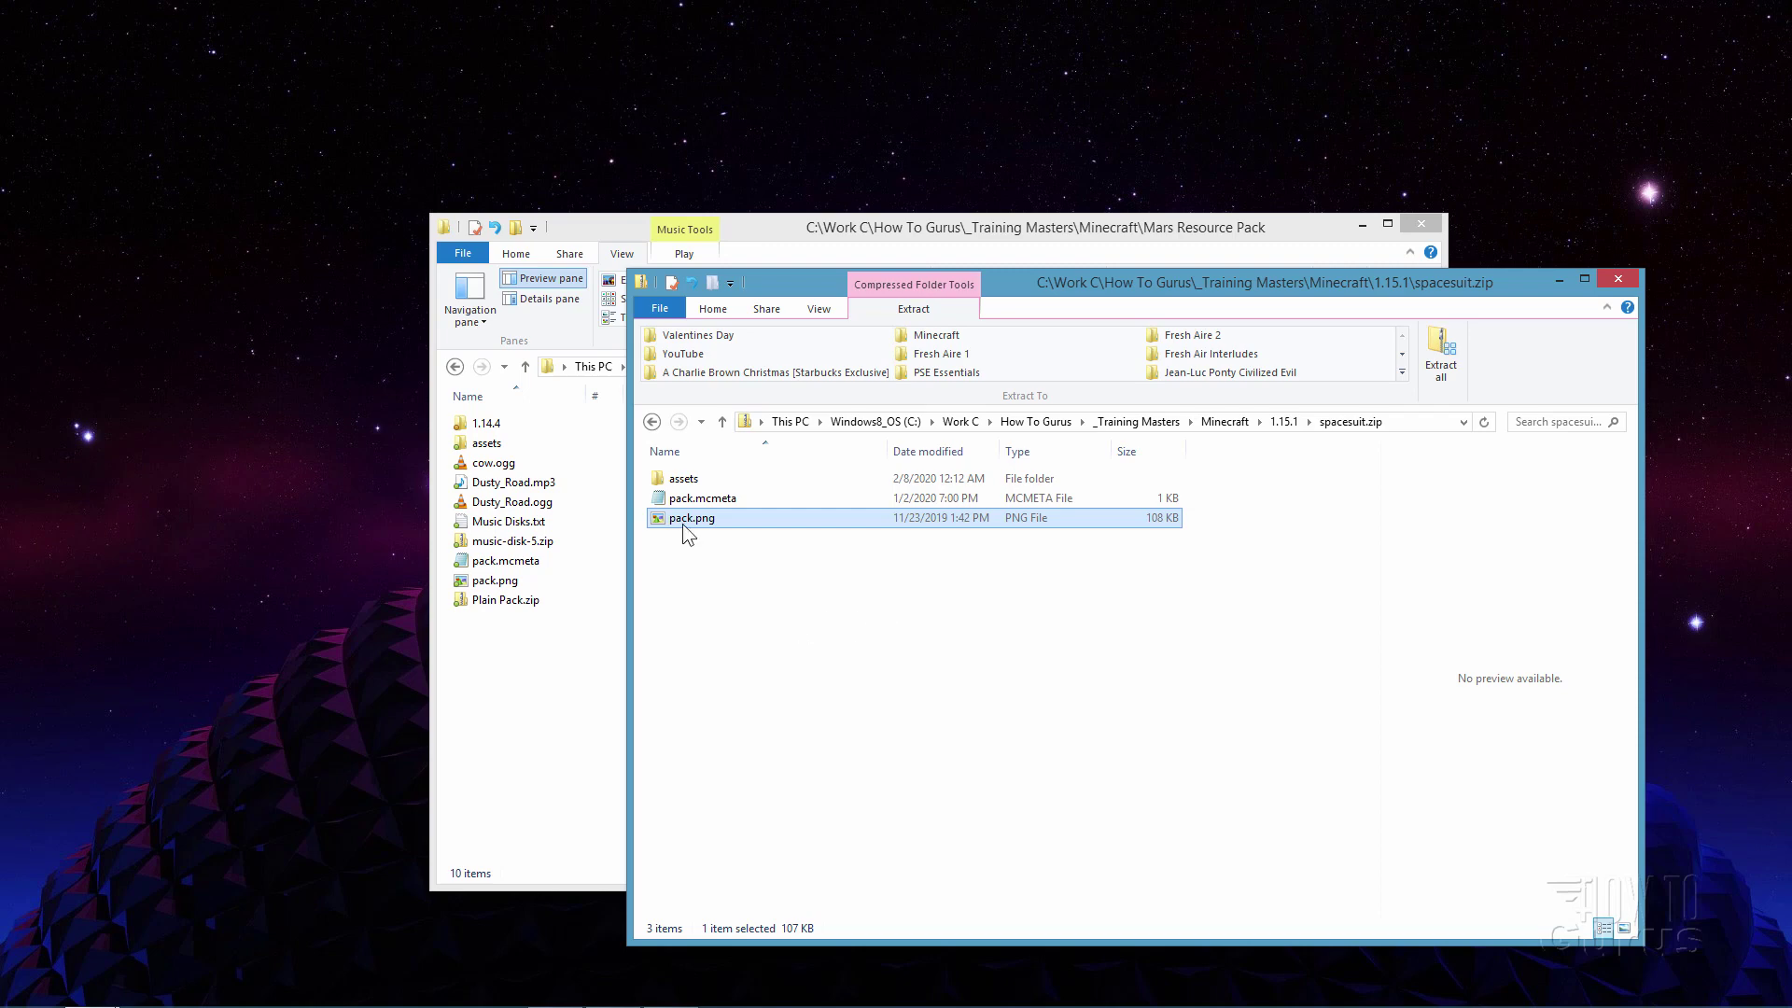
# Browse assets > minecraft > textures > entity to steve.png, then return to the 1.15.1 folder.
pyautogui.doubleClick(661, 481)
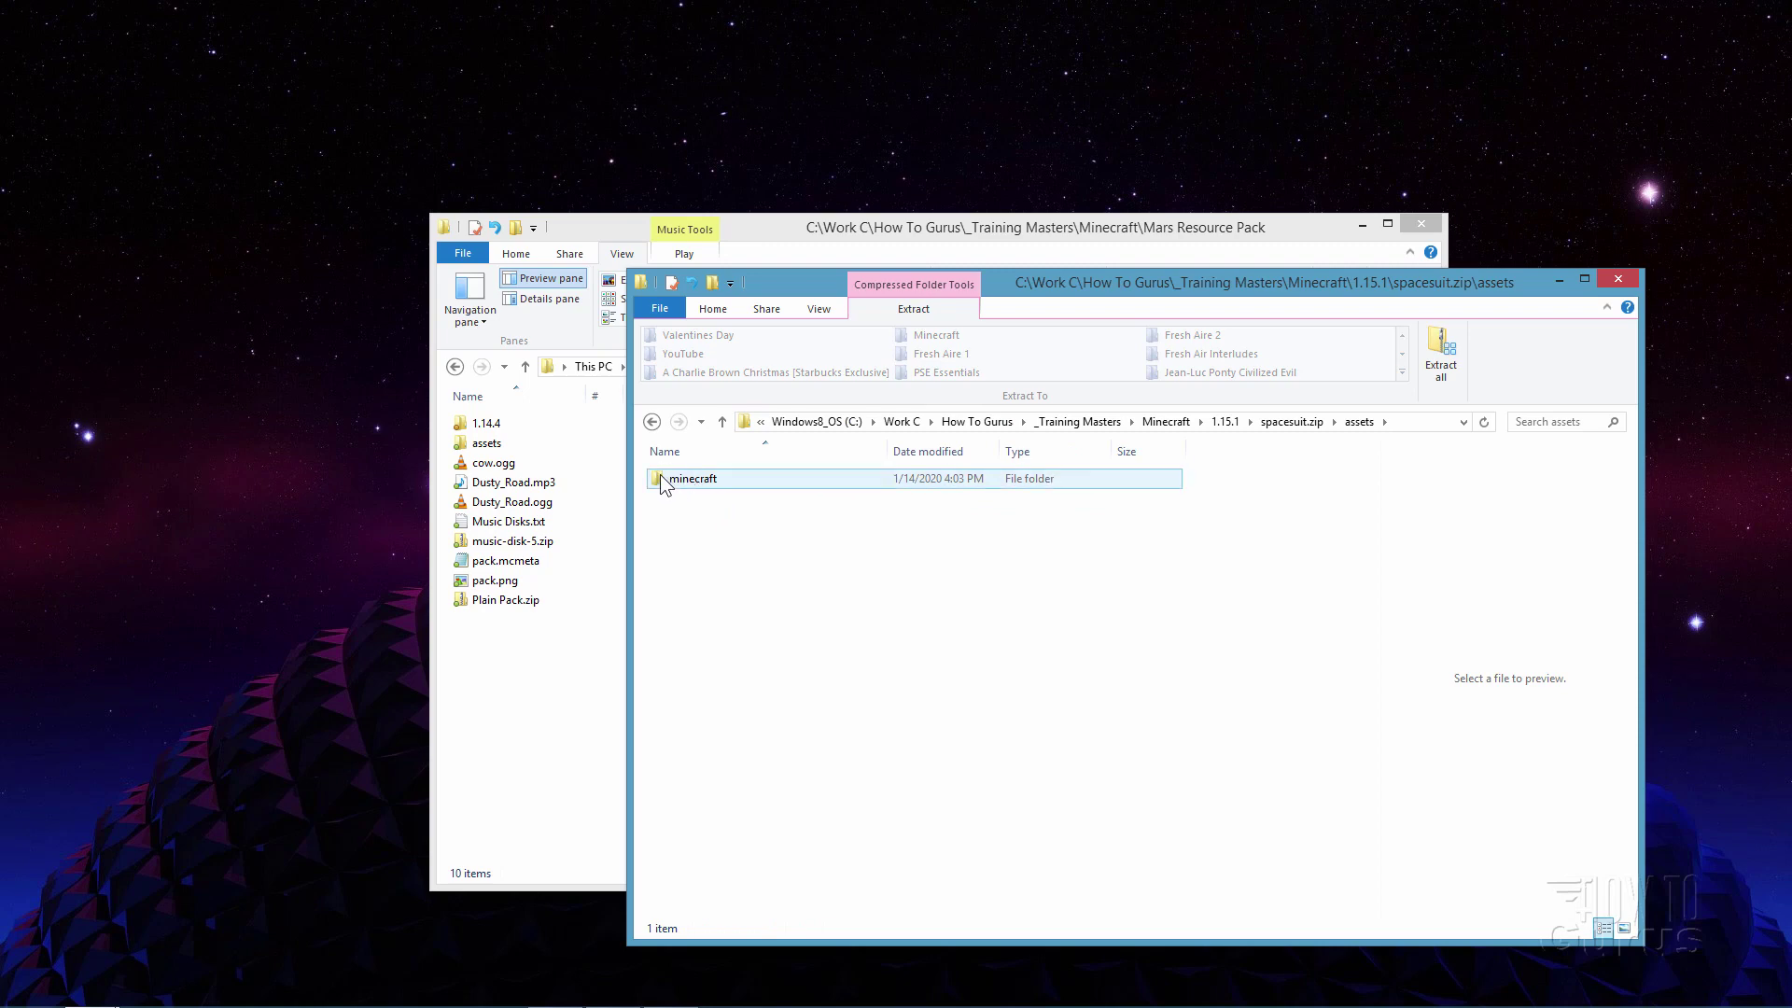
pyautogui.doubleClick(653, 478)
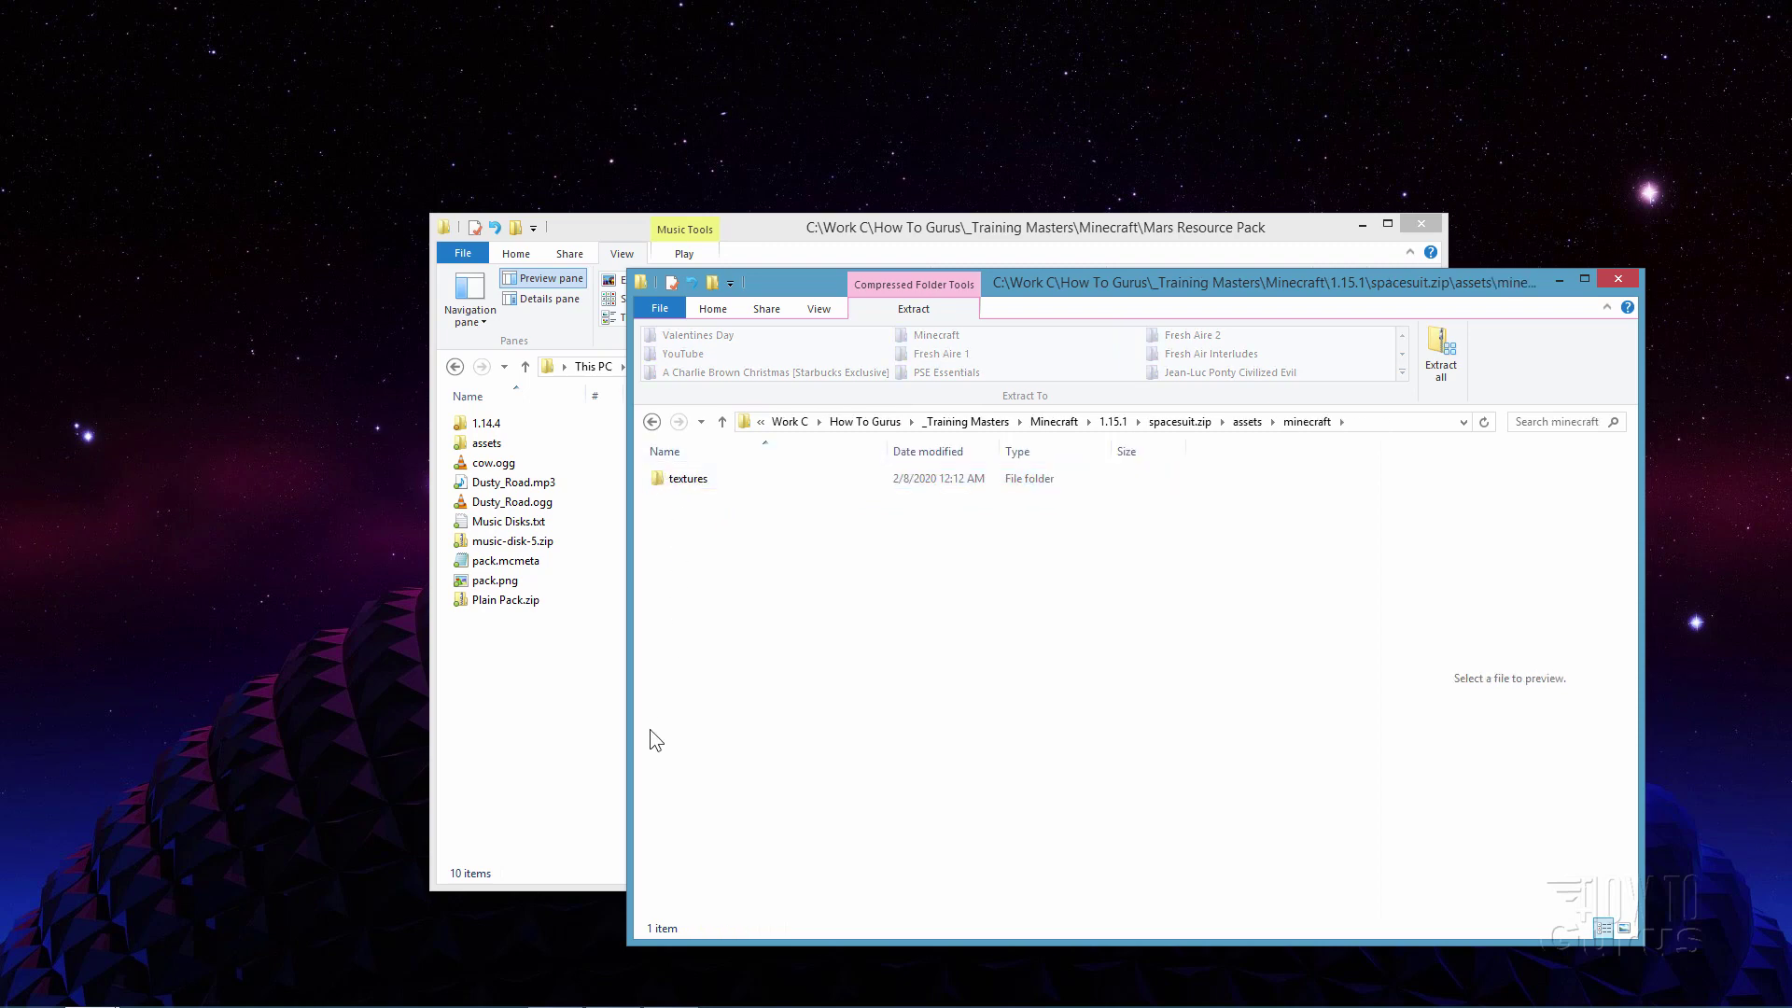
pyautogui.doubleClick(655, 477)
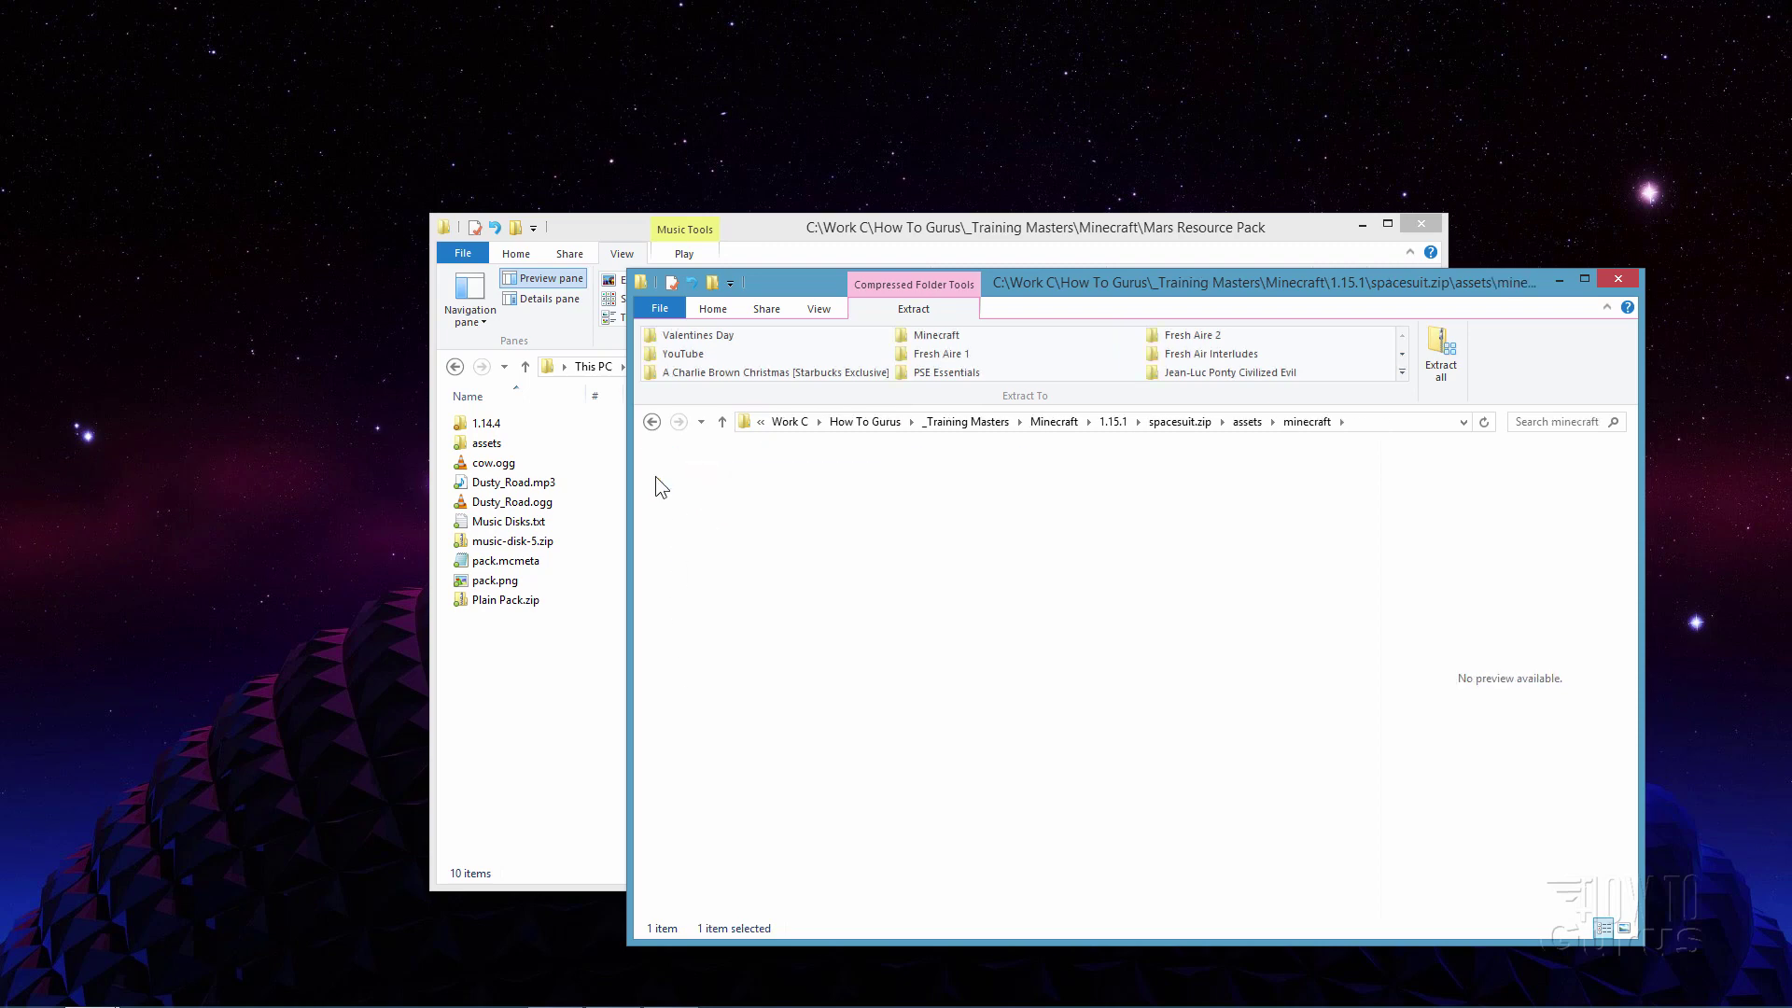
pyautogui.click(660, 479)
pyautogui.doubleClick(660, 479)
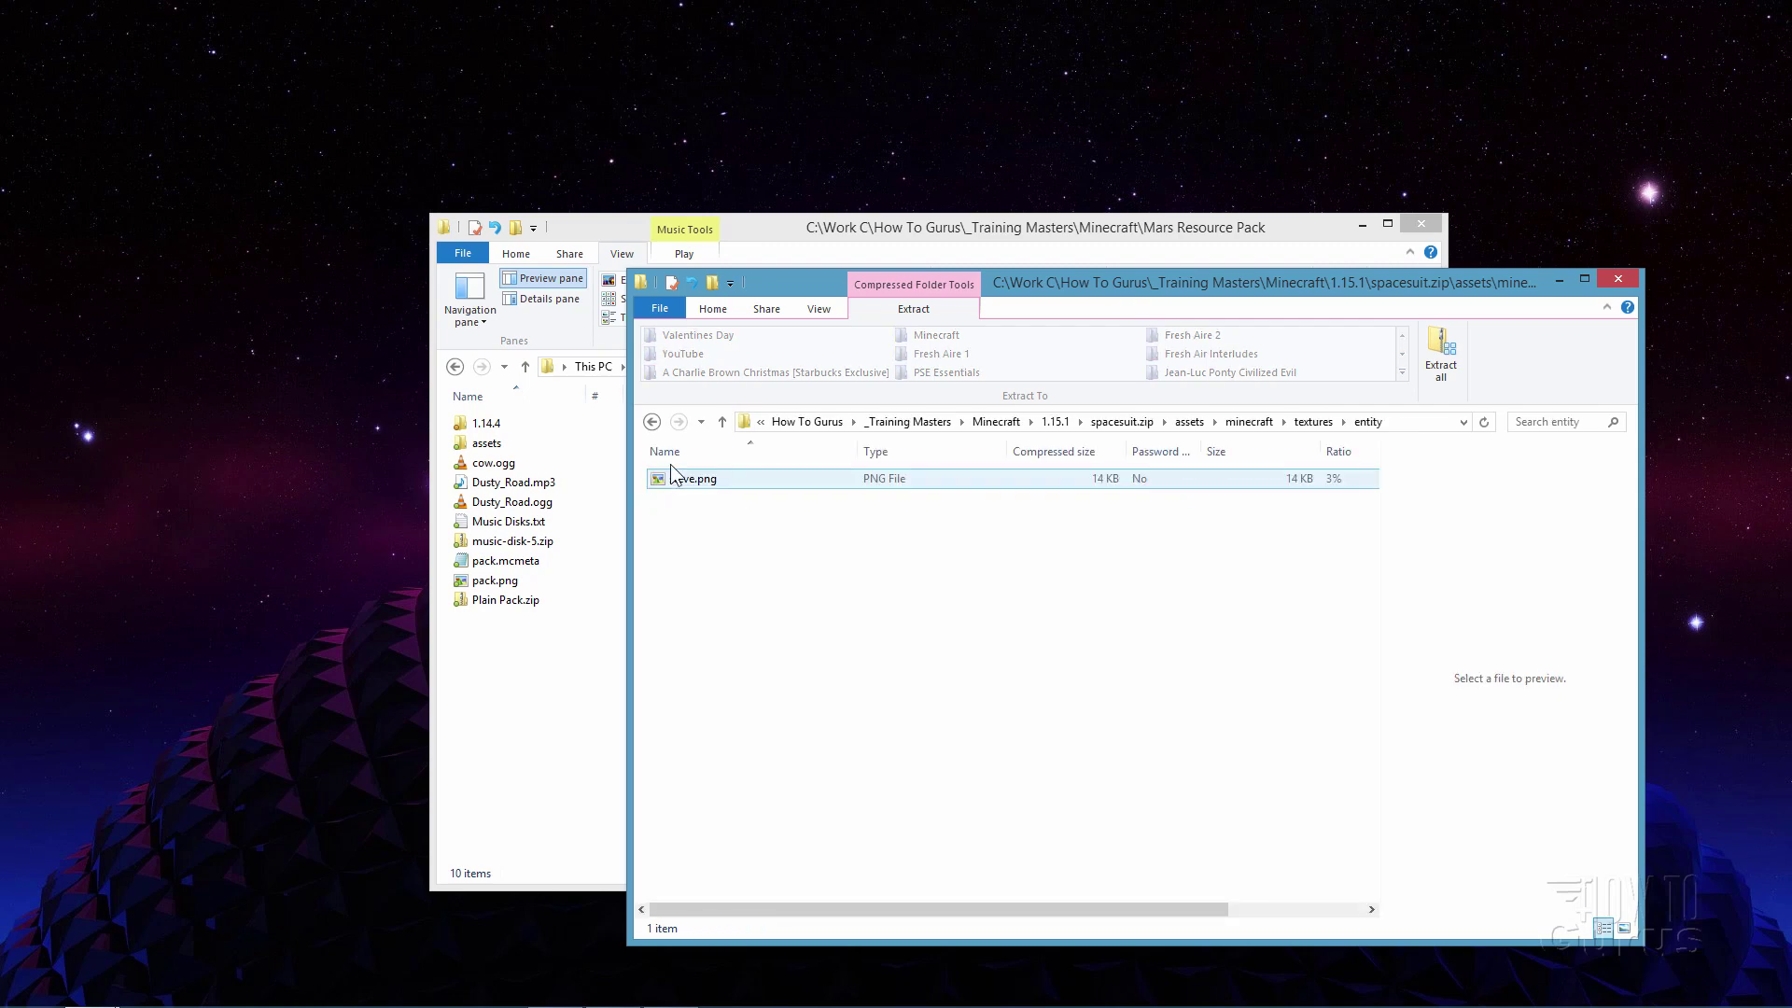
pyautogui.click(731, 484)
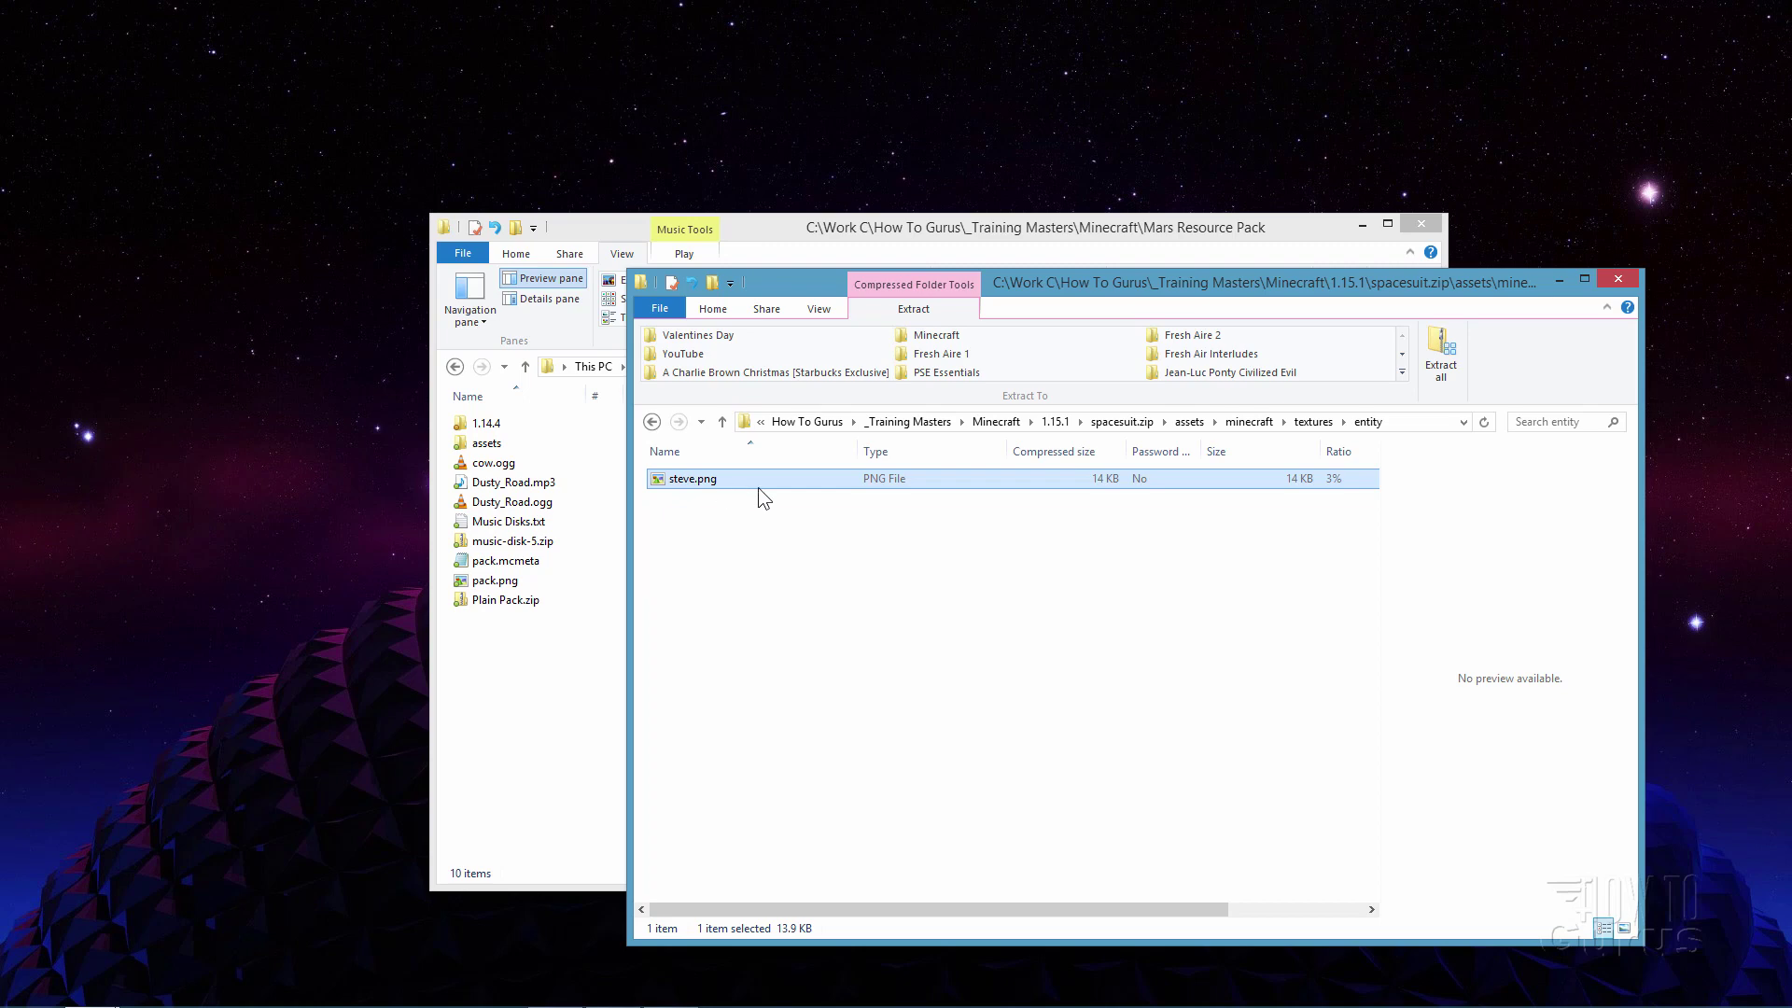
pyautogui.click(1122, 420)
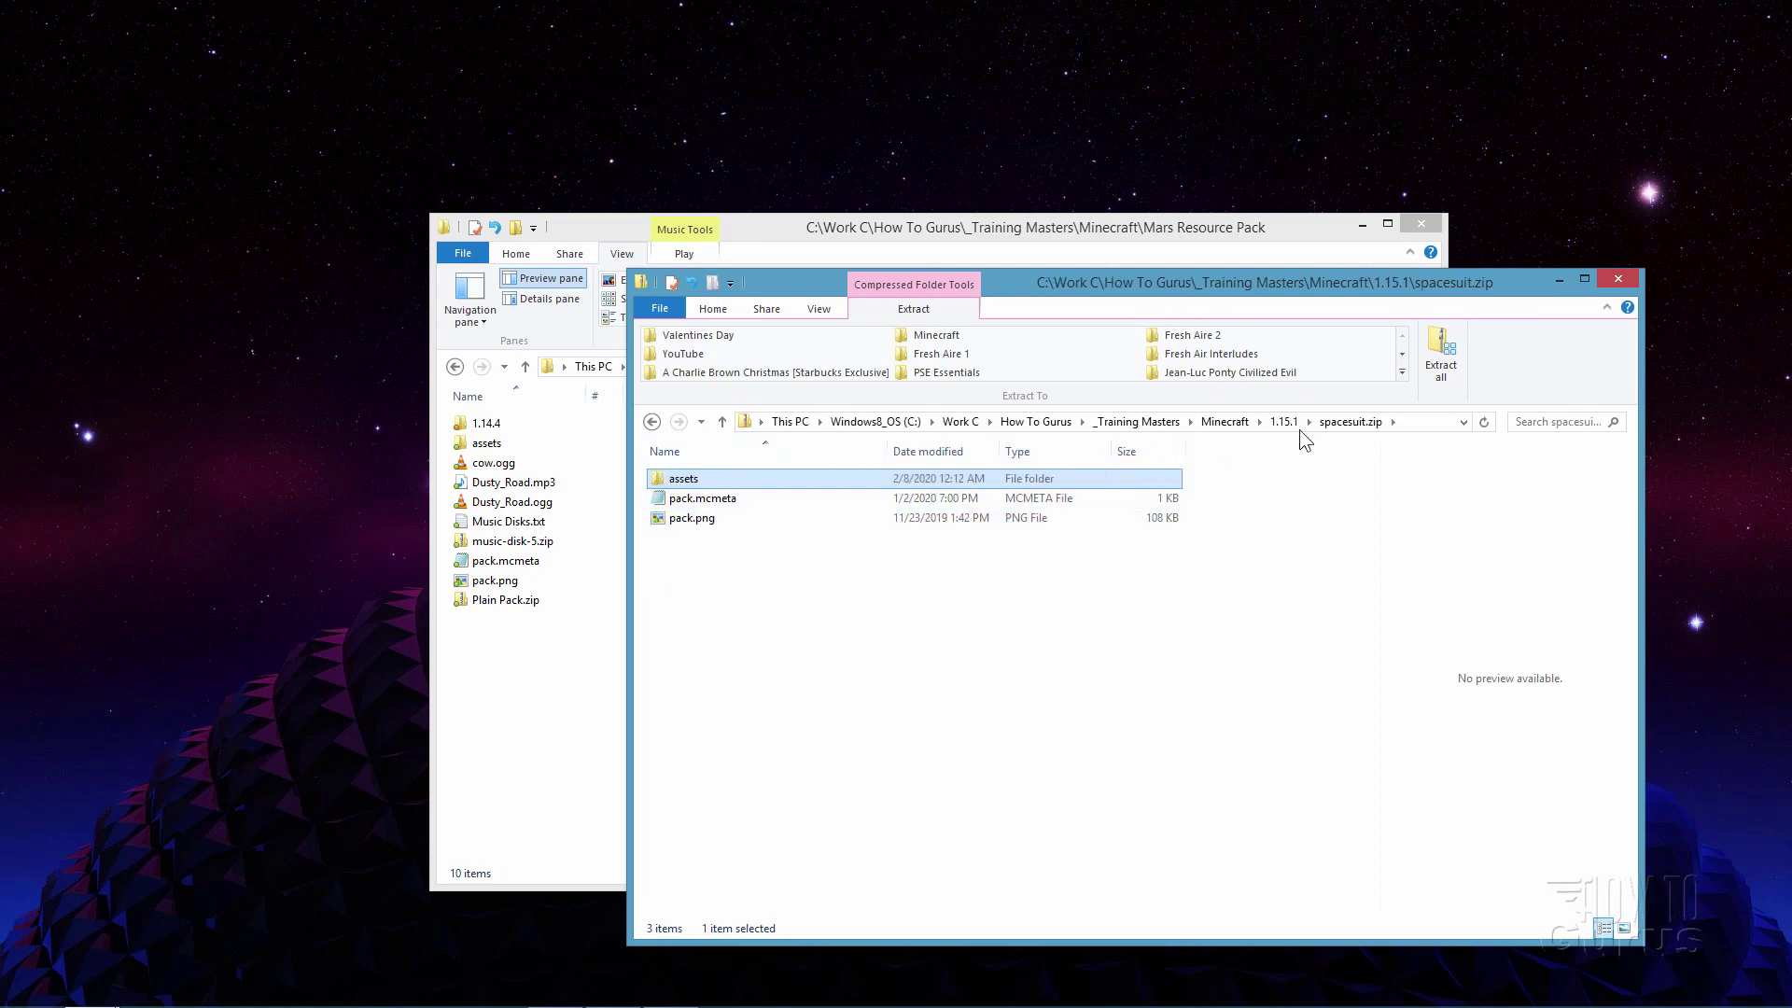
pyautogui.click(1284, 421)
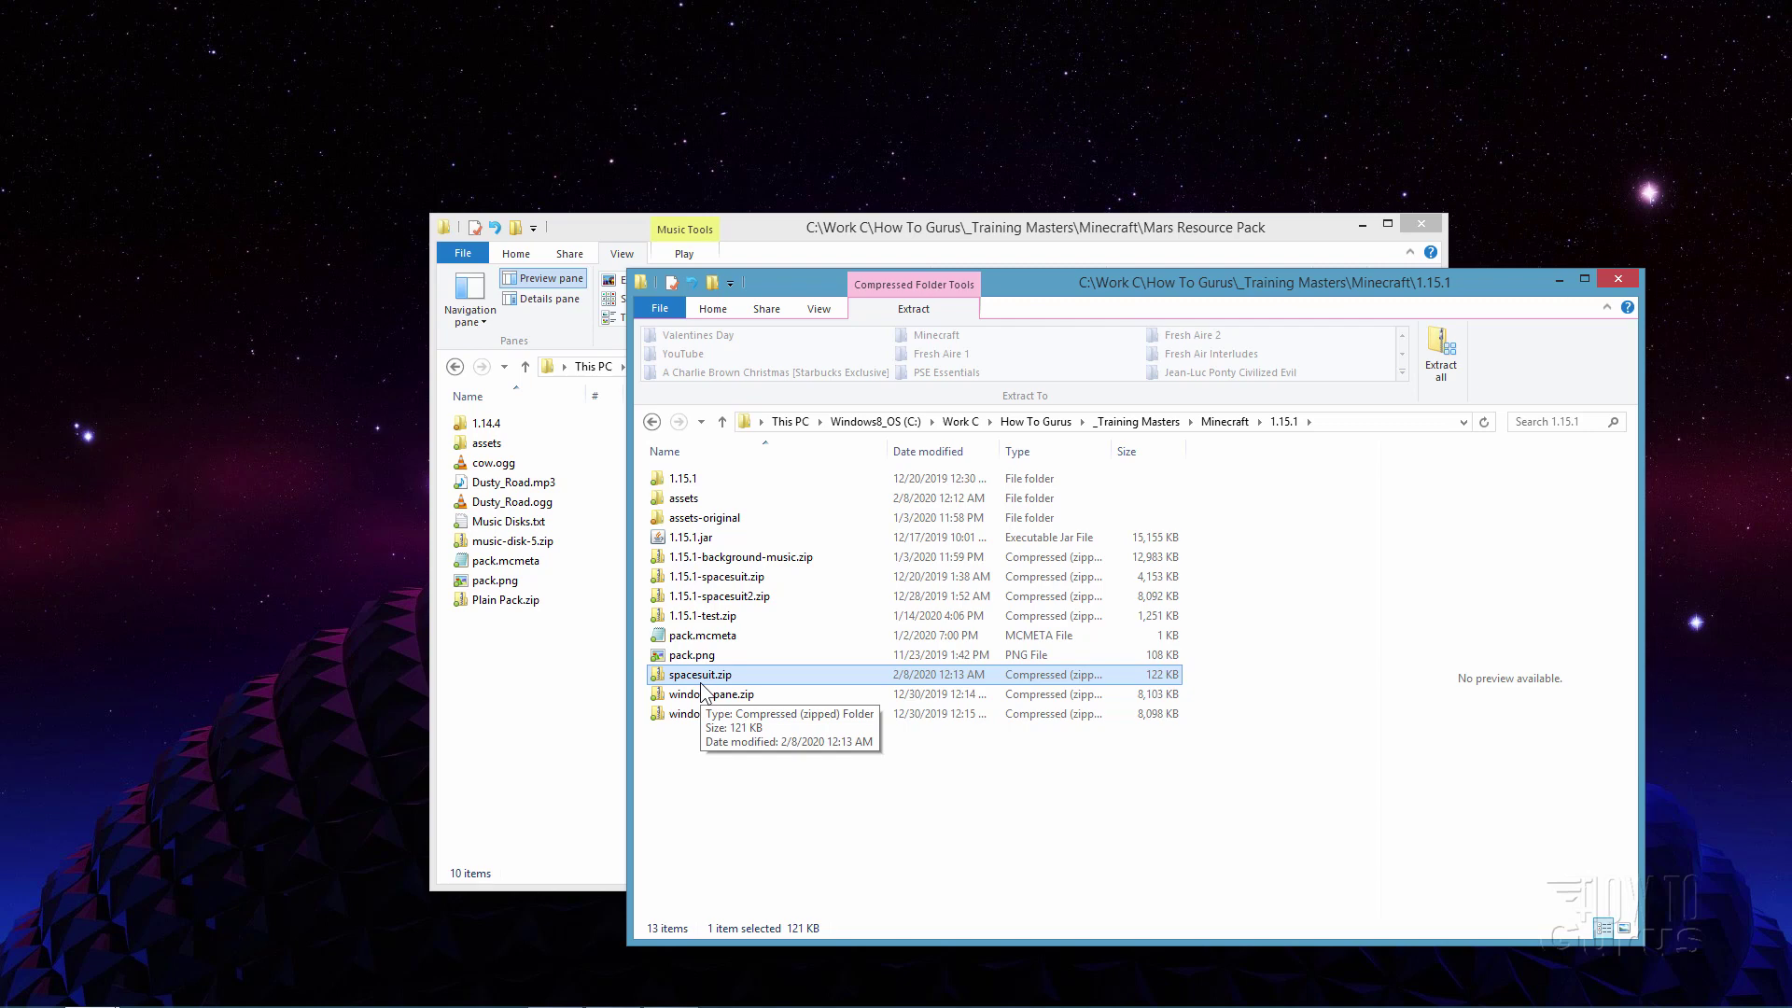
# Copy and paste a duplicate of the assets folder in Mars Resource Pack.
pyautogui.click(692, 781)
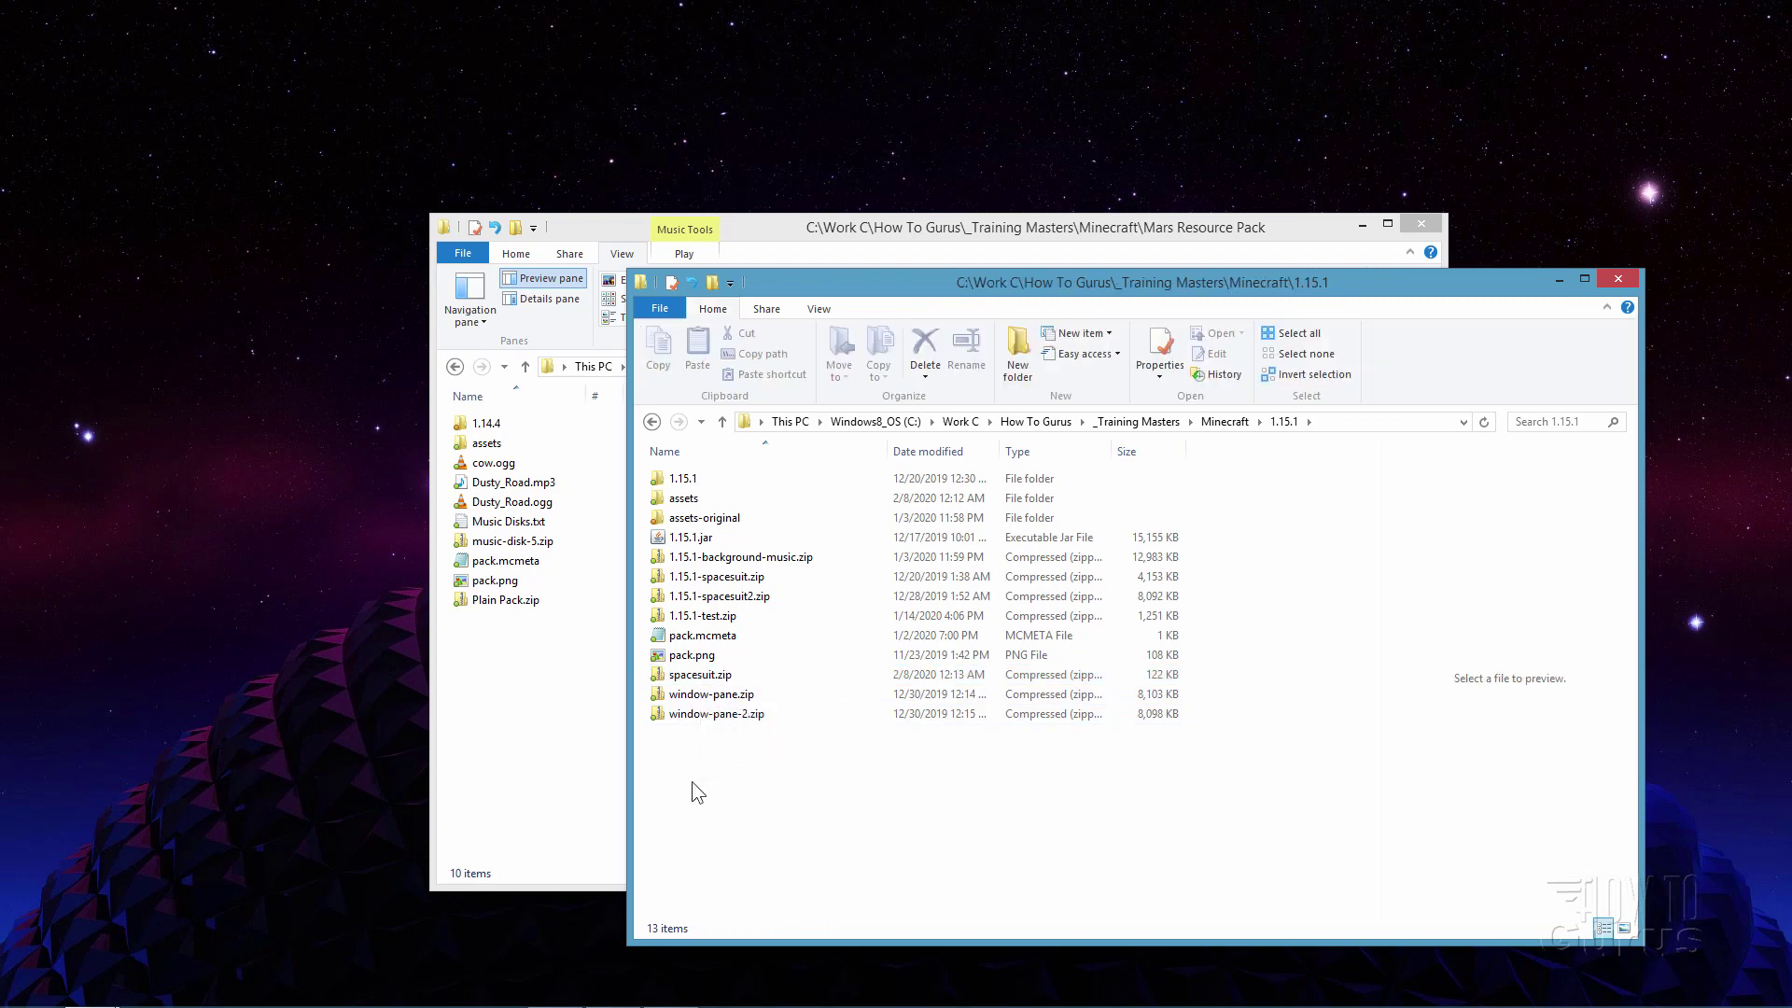
pyautogui.click(537, 649)
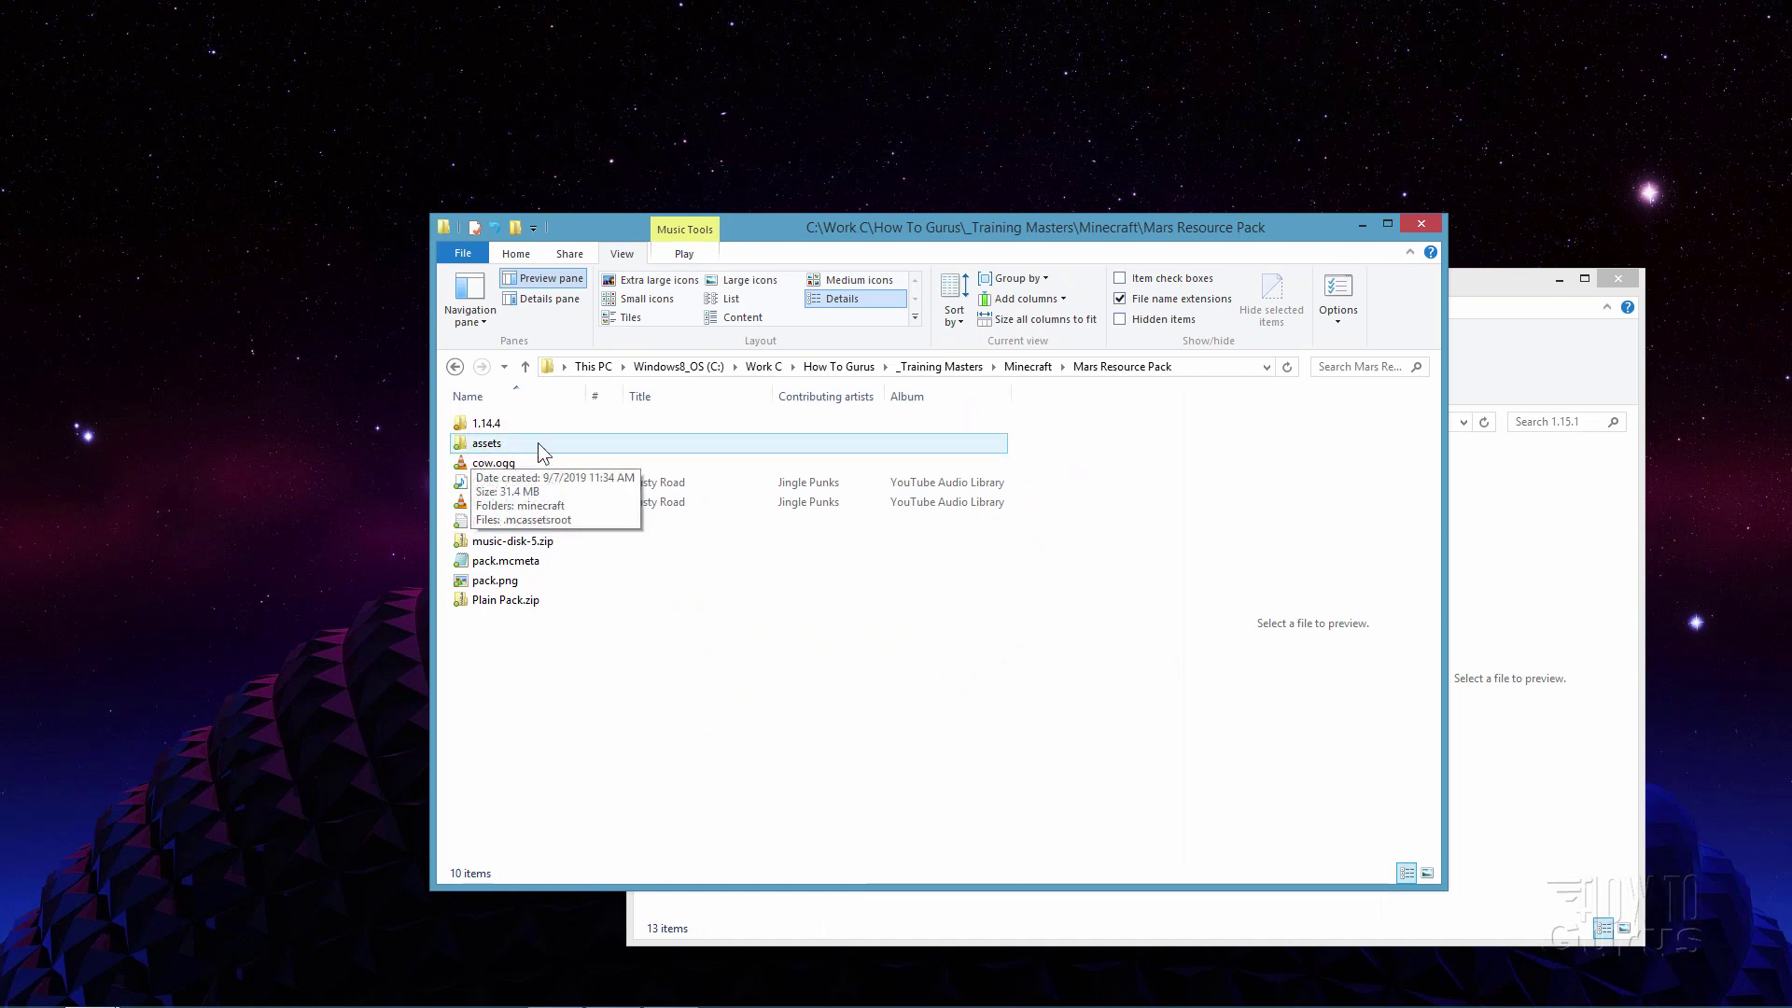
pyautogui.rightClick(458, 444)
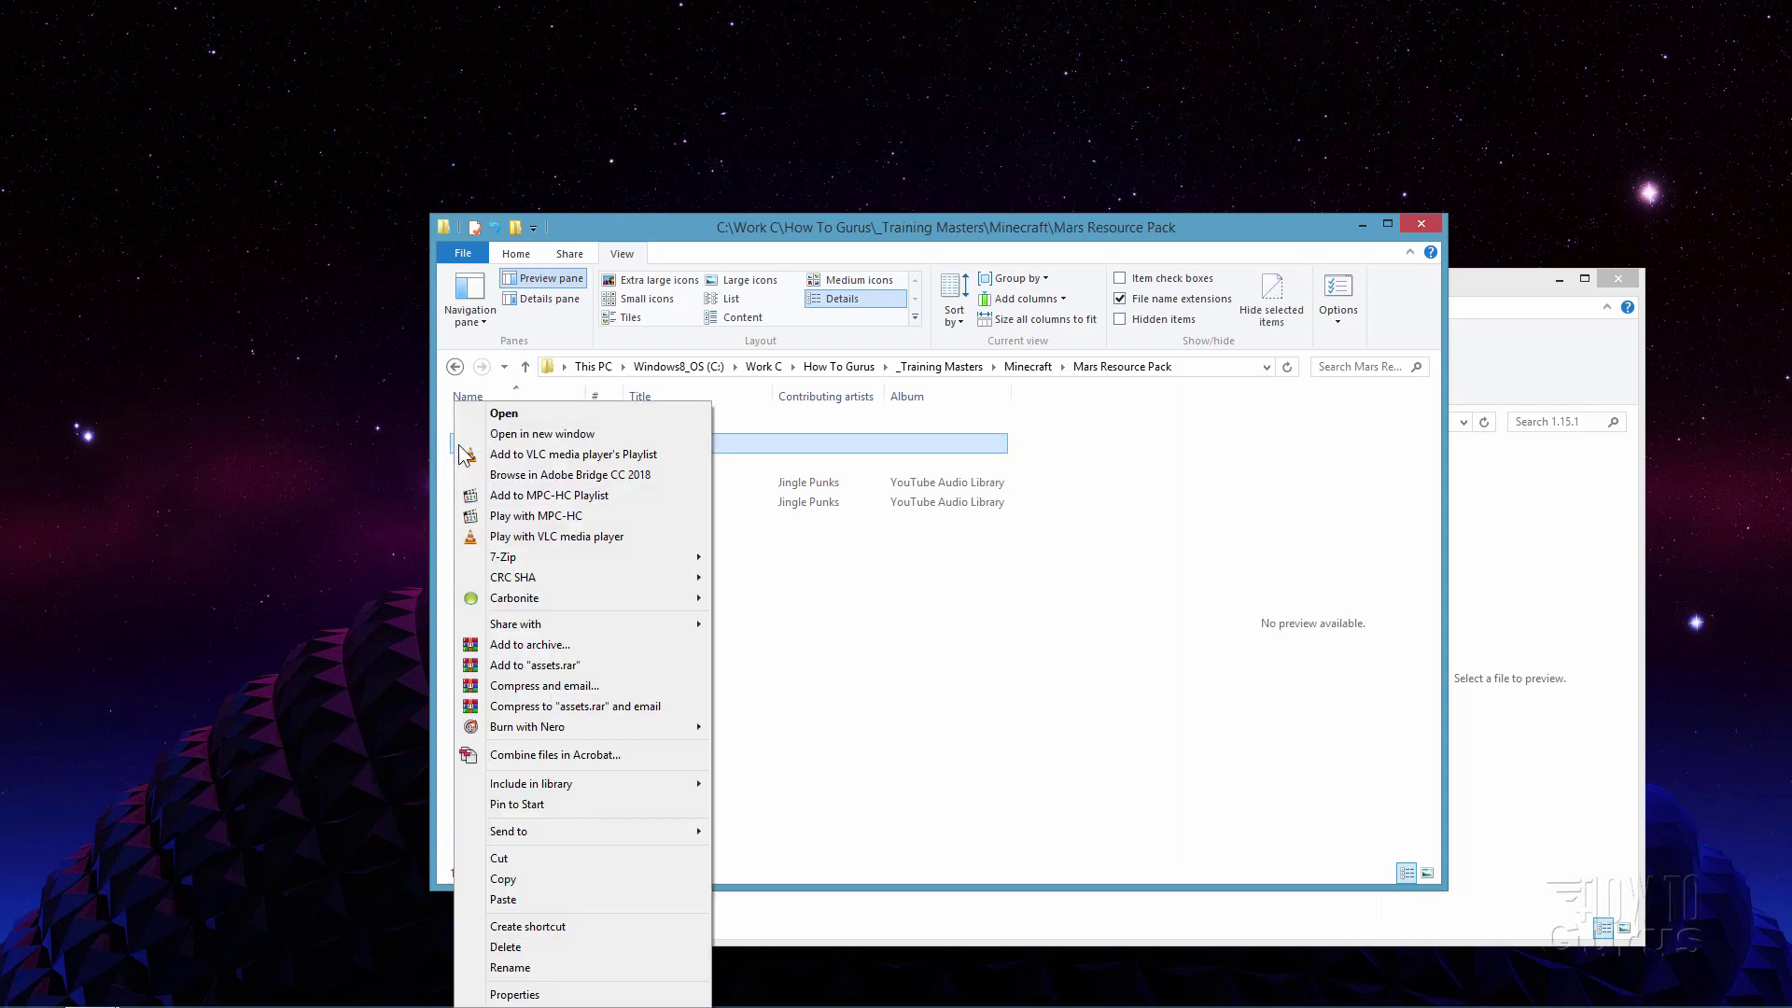
pyautogui.click(519, 878)
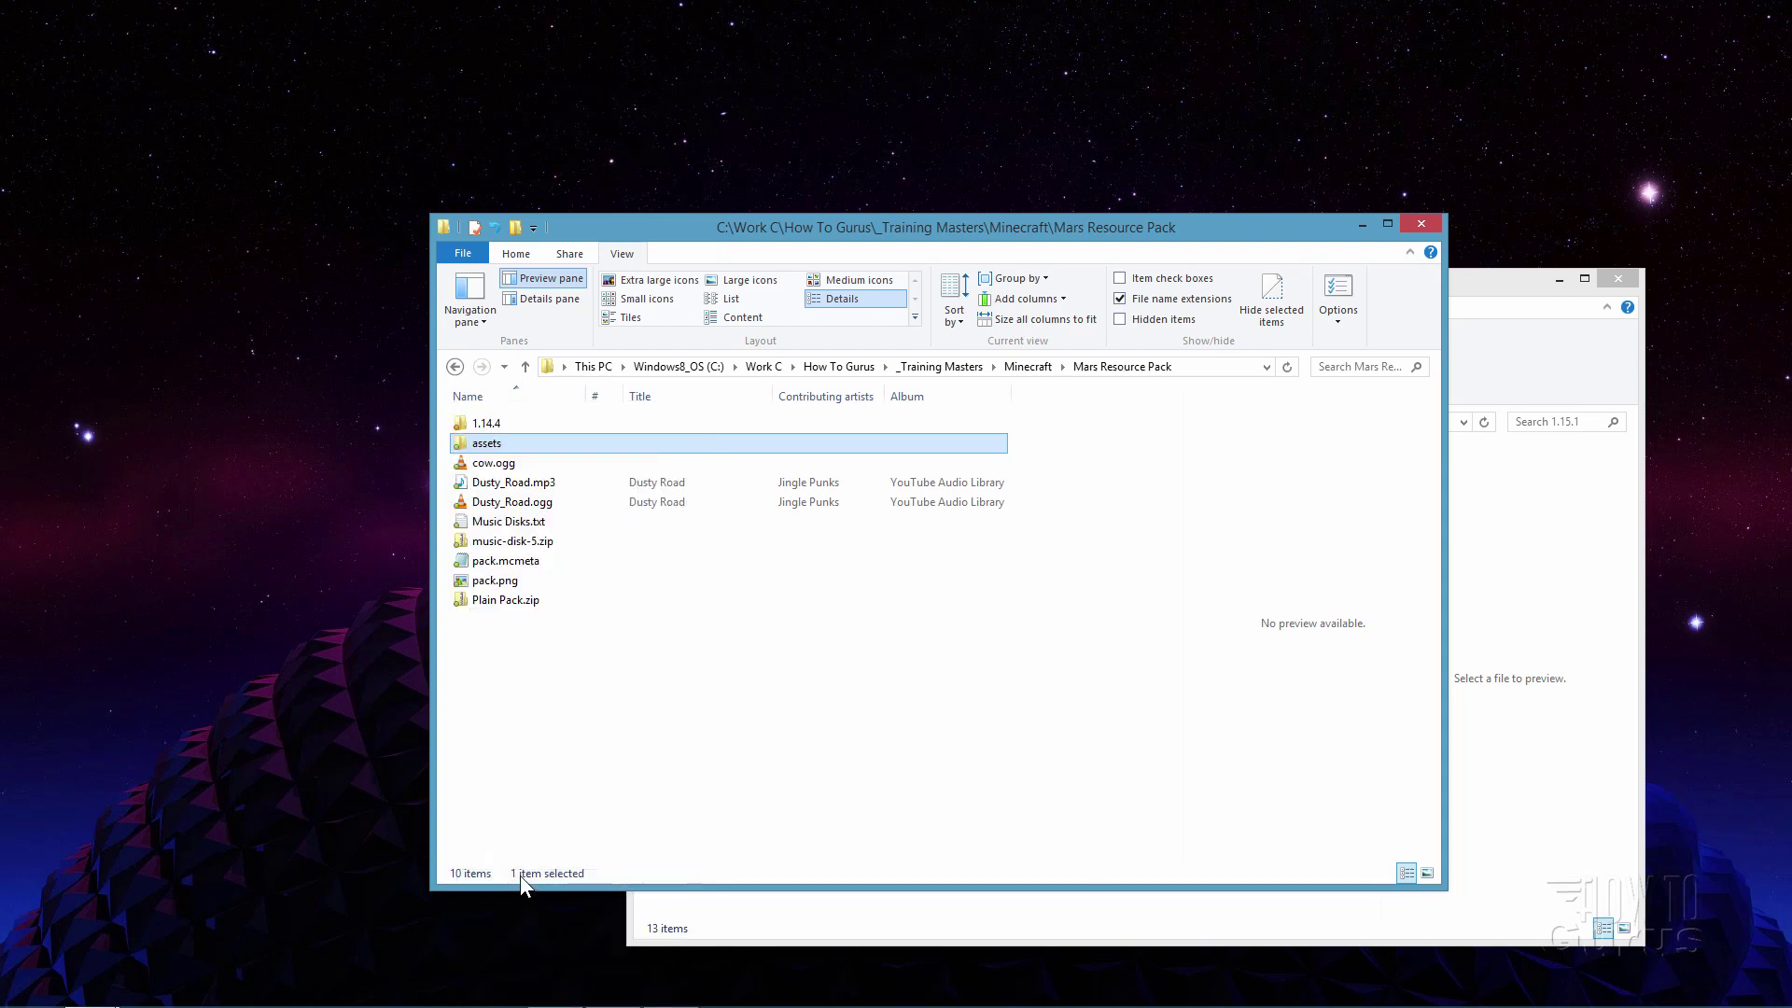
pyautogui.rightClick(527, 700)
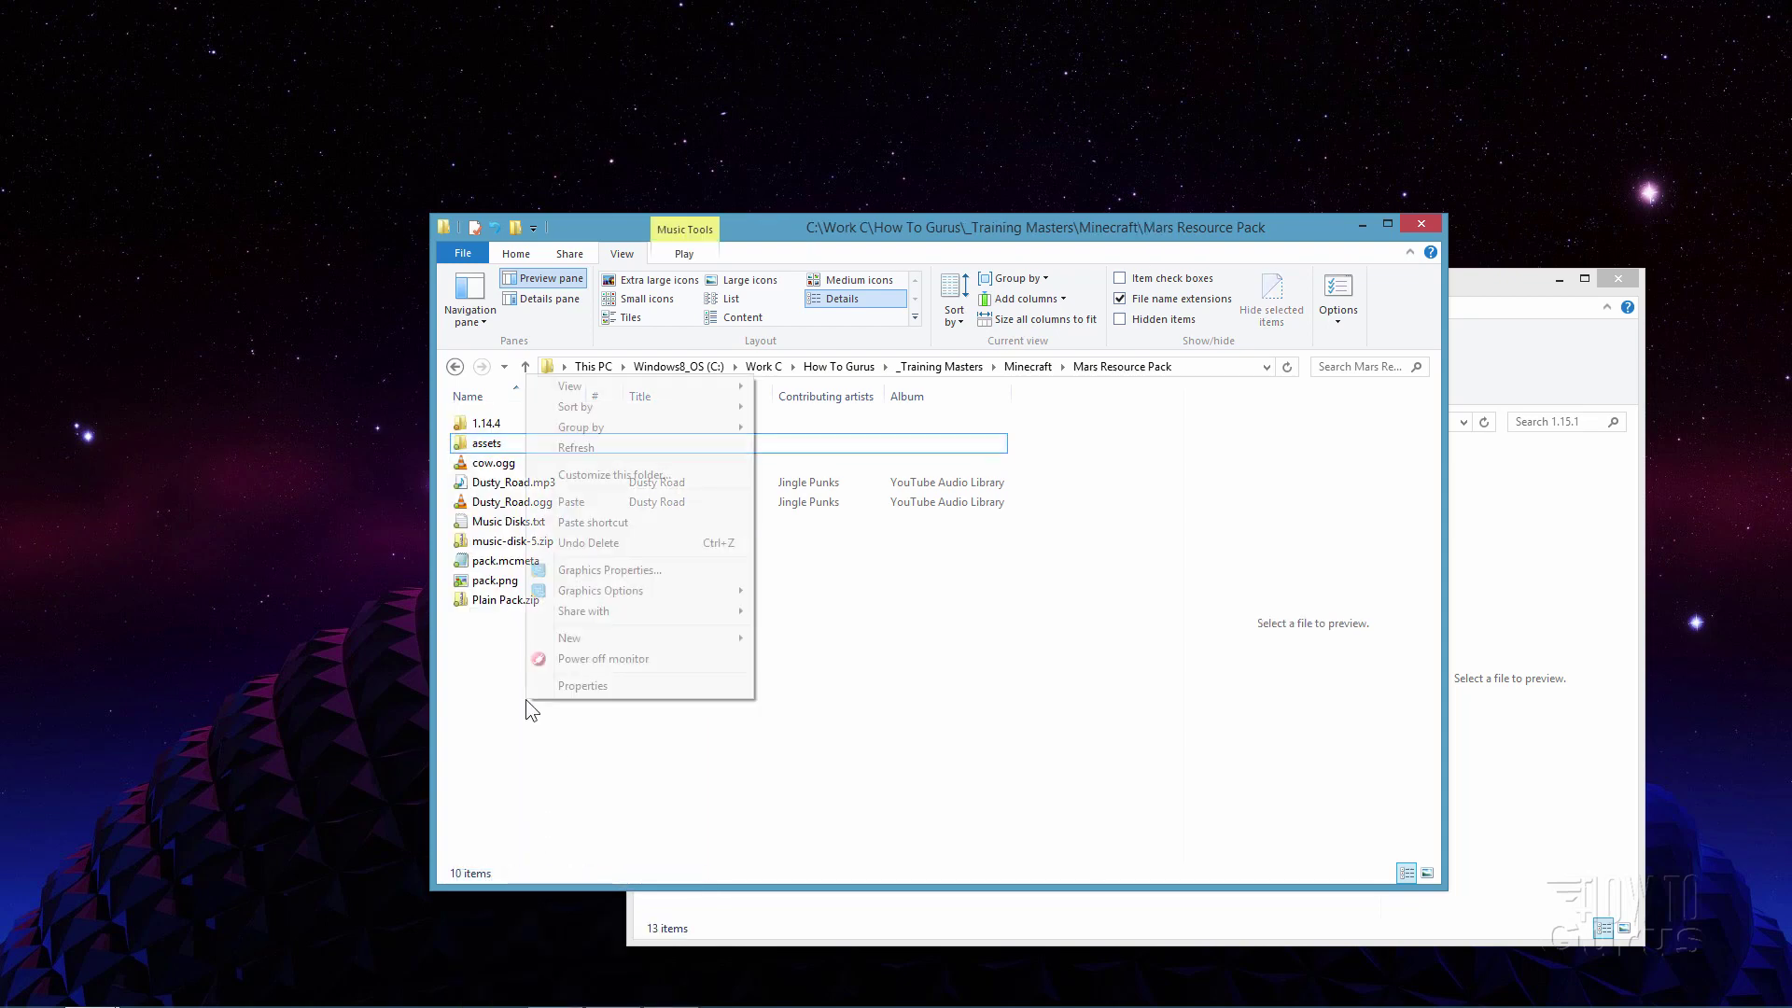
pyautogui.click(591, 500)
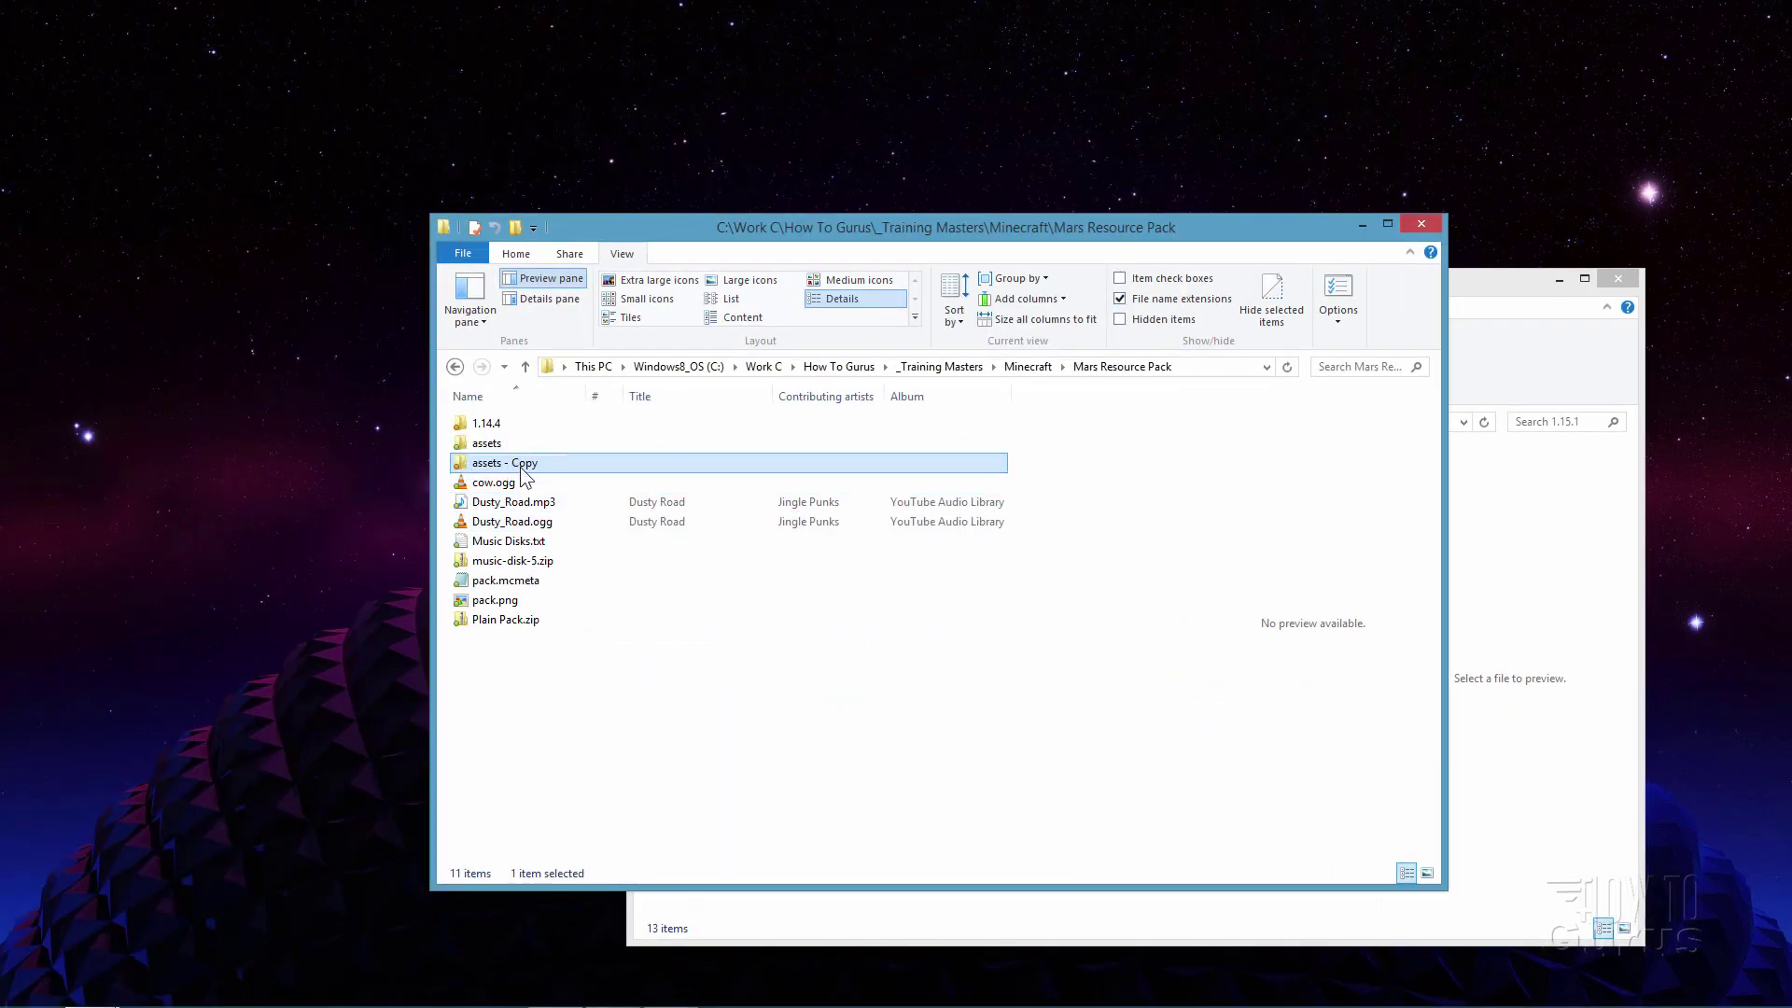
# Rename 'assets - Copy' to 'assets - original'.
pyautogui.click(522, 467)
pyautogui.click(546, 461)
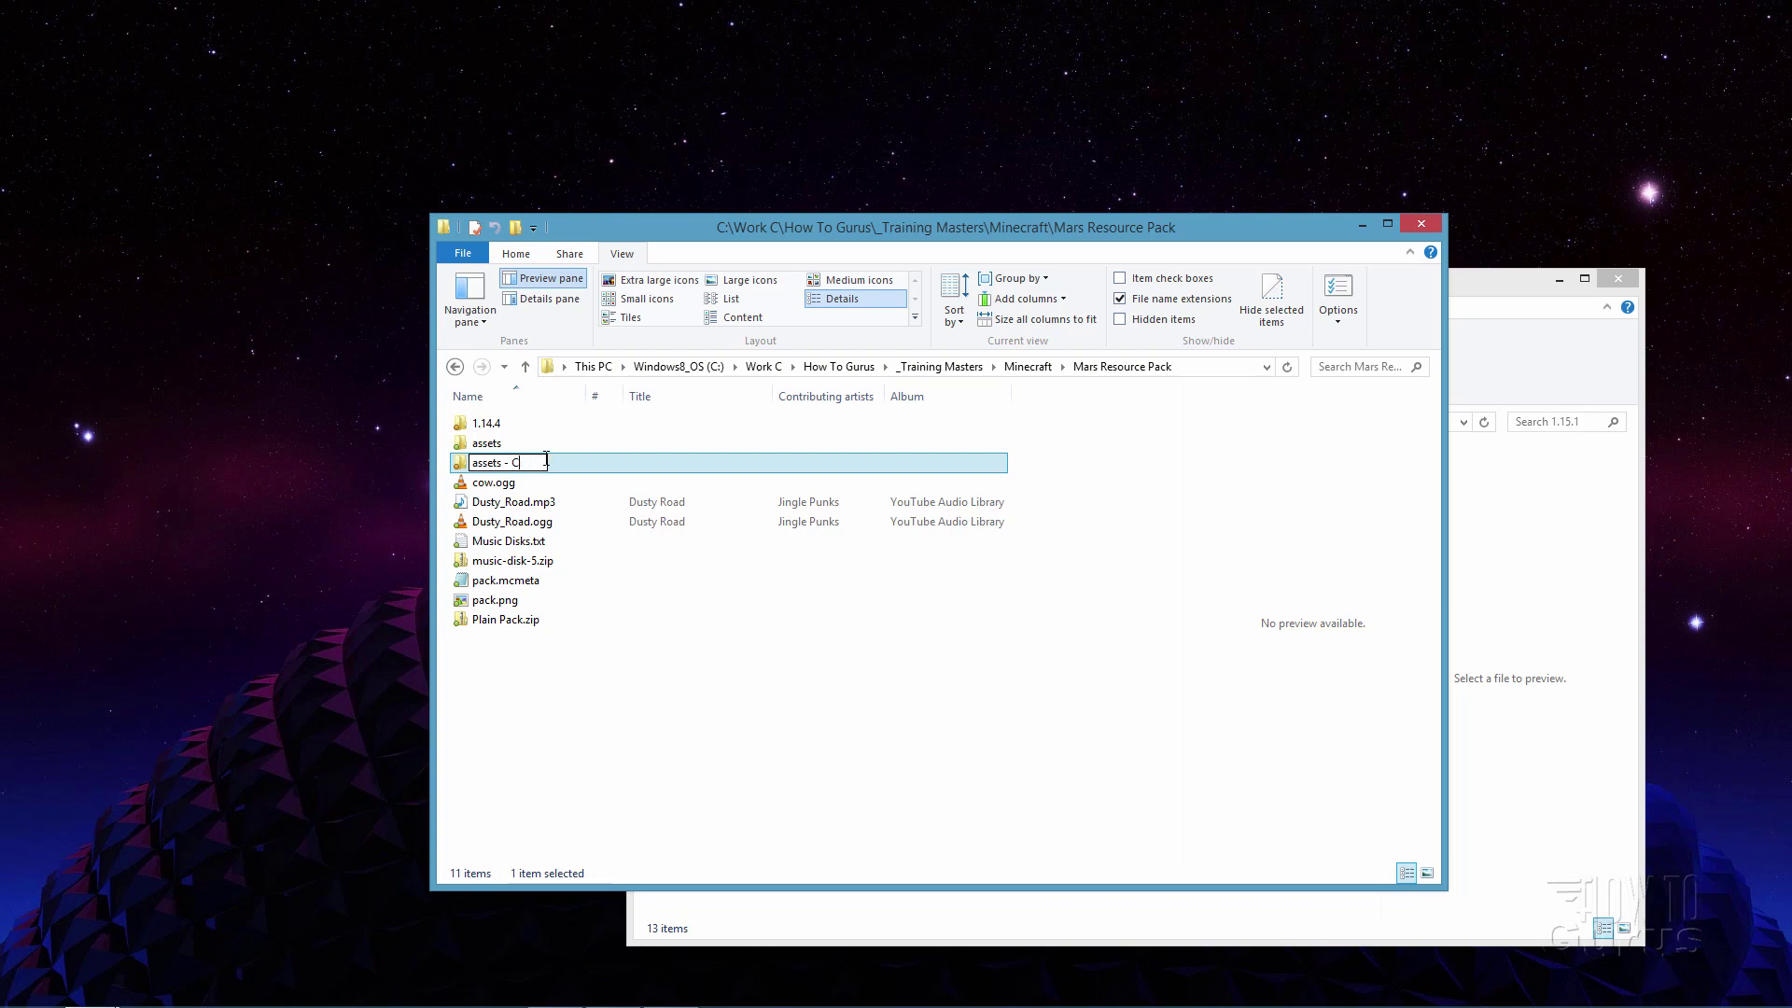
pyautogui.press('BackSpace')
pyautogui.press('BackSpace')
pyautogui.write('original')
pyautogui.click(500, 672)
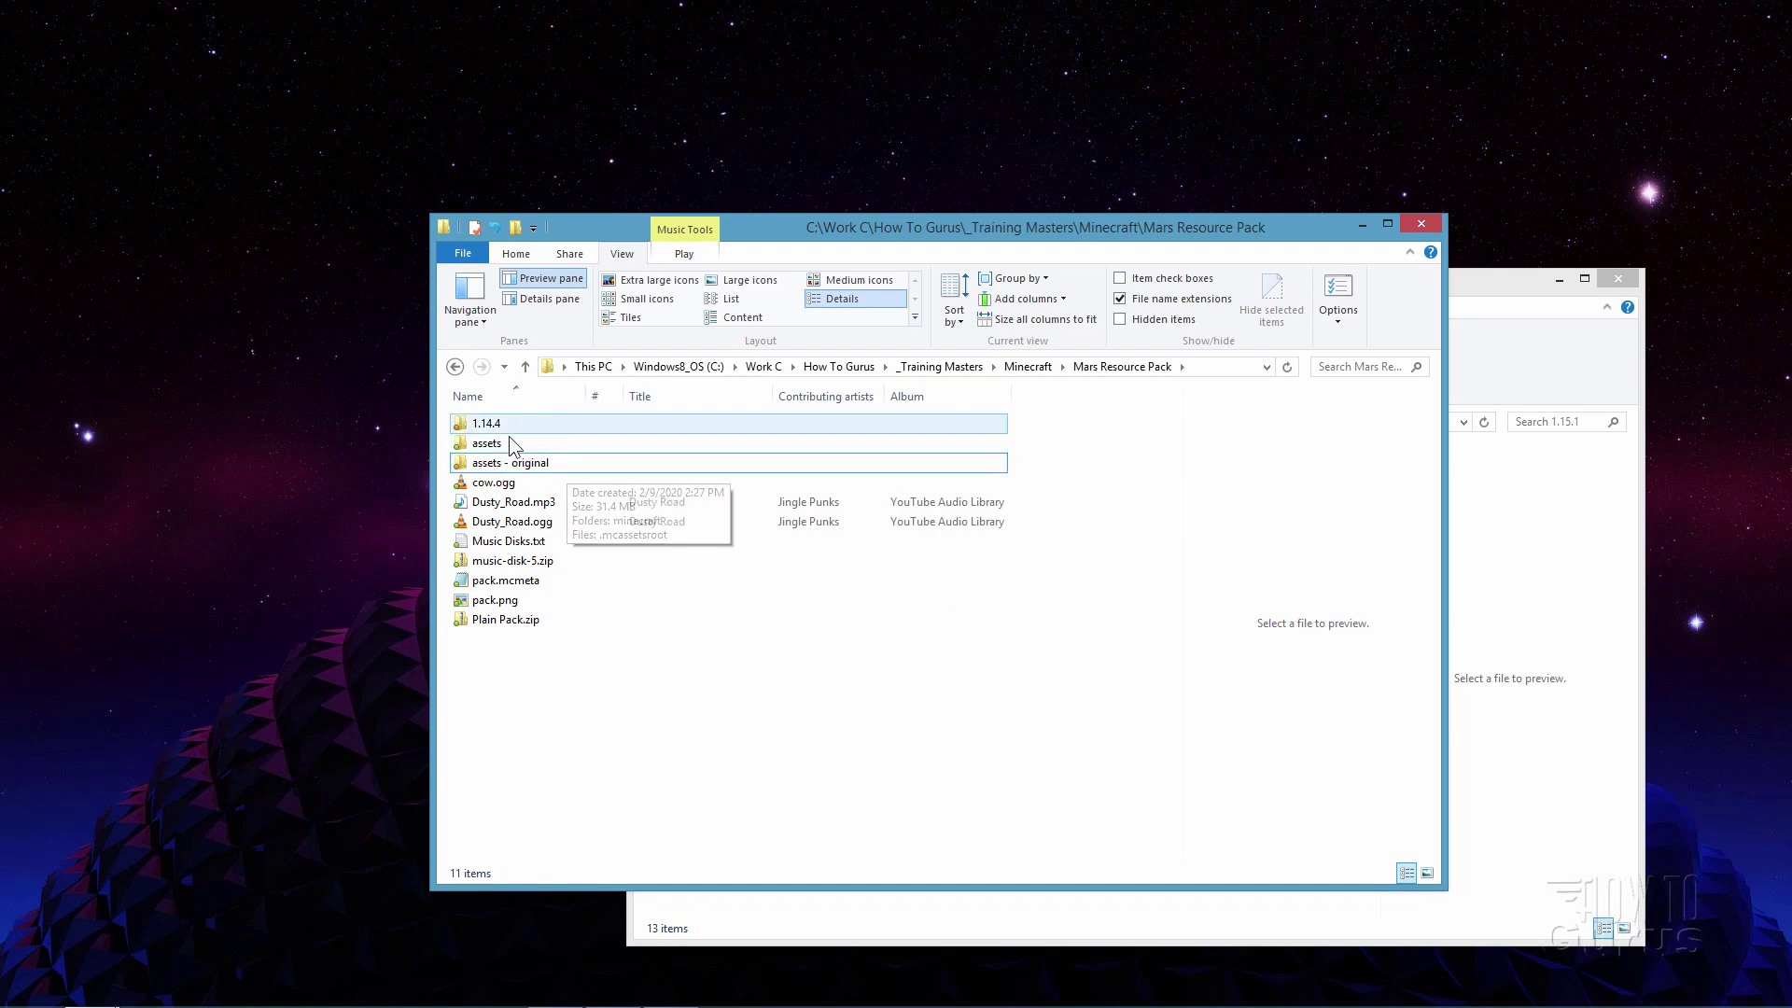
pyautogui.click(474, 445)
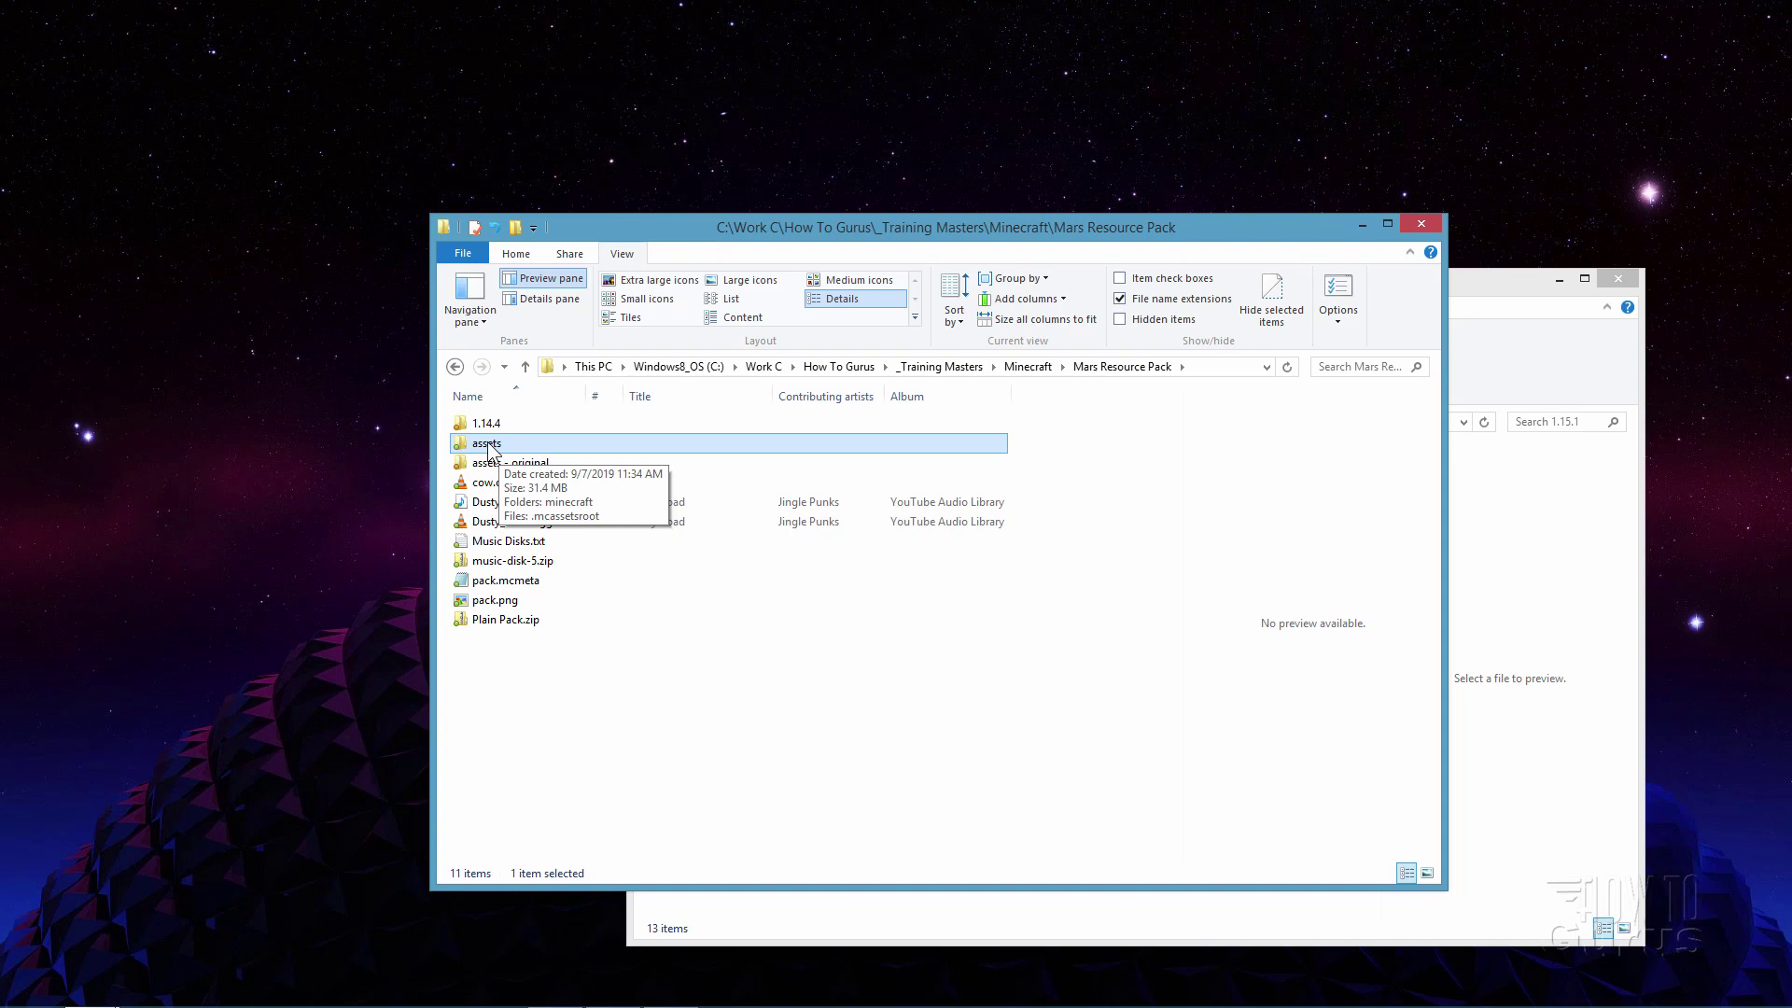
# Delete the .mcassetsroot file inside the assets folder.
pyautogui.doubleClick(462, 446)
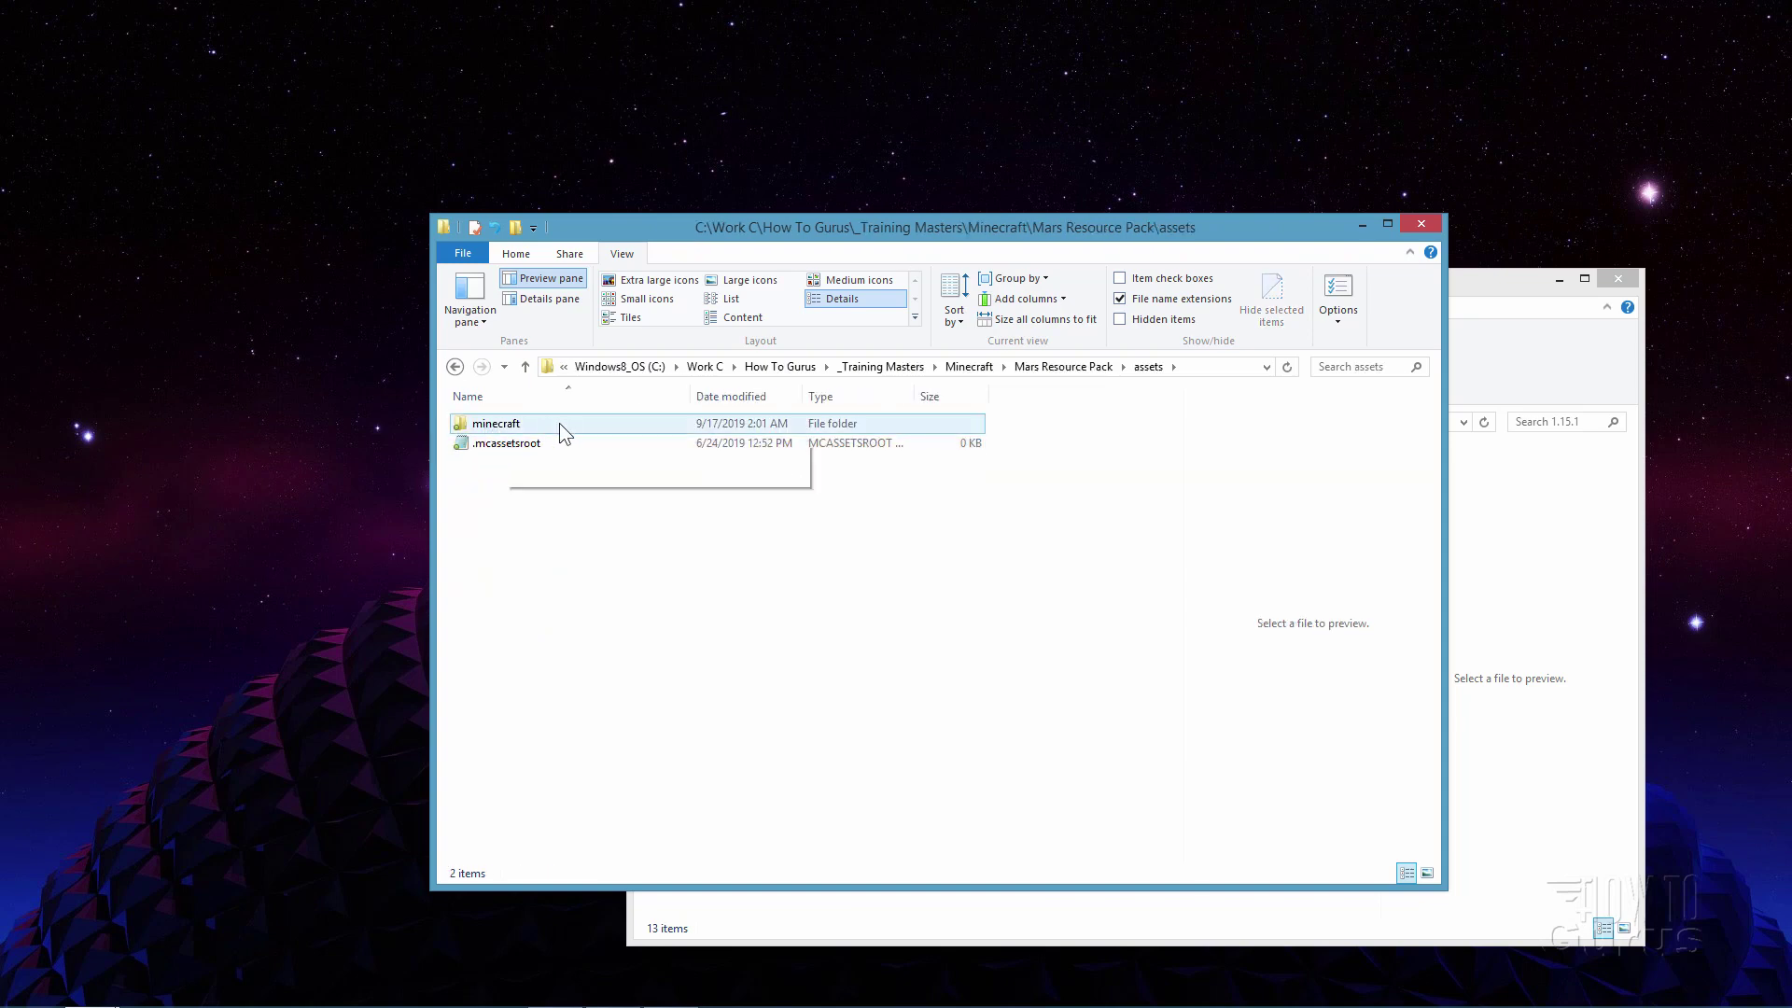
pyautogui.click(473, 445)
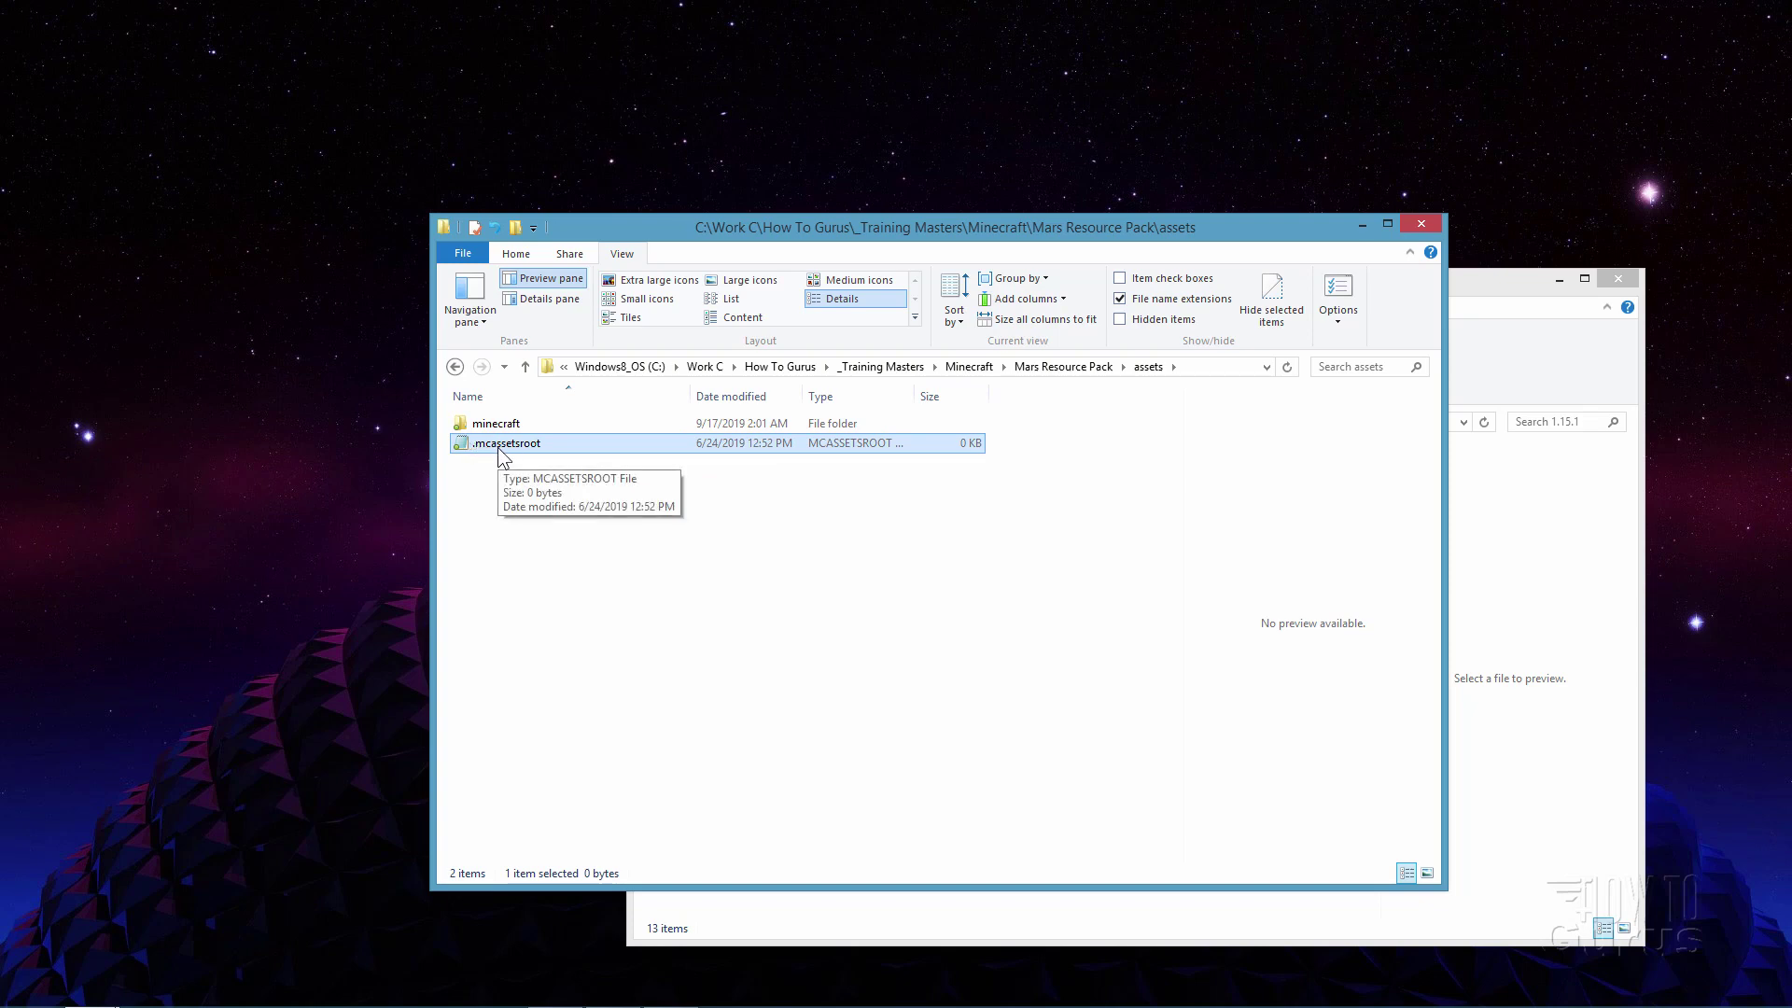
pyautogui.press('Delete')
pyautogui.click(967, 592)
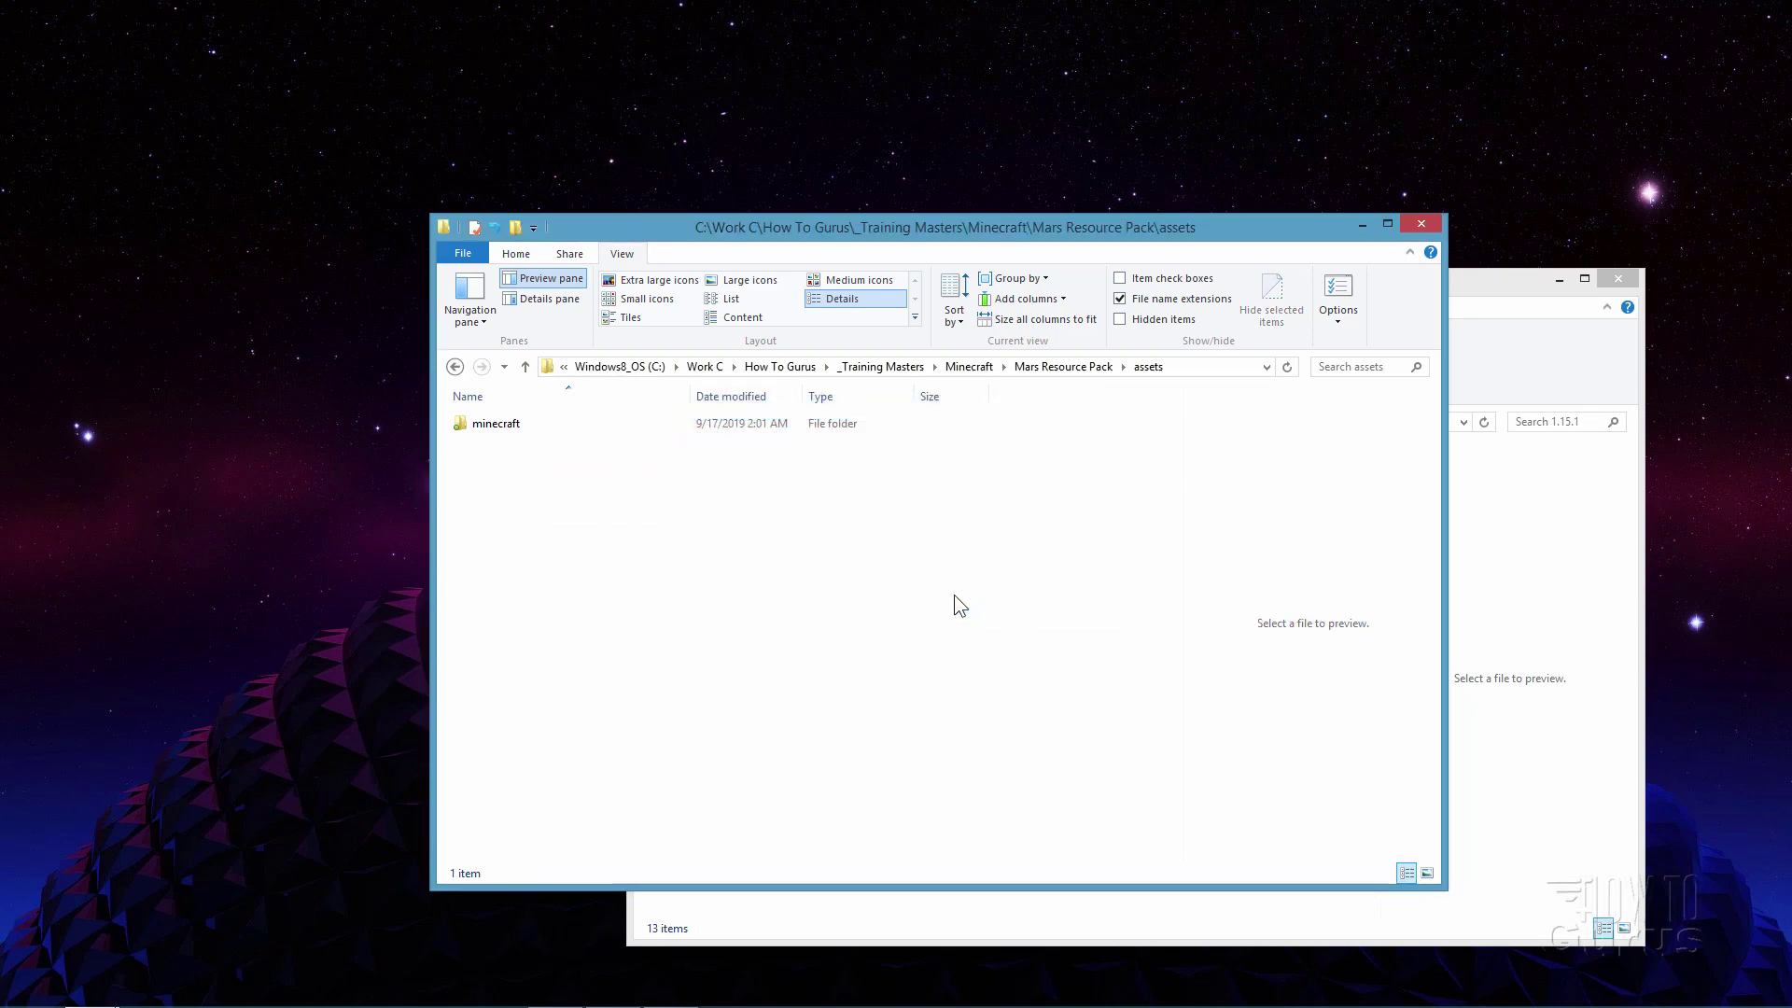
# Delete the eight minecraft folders from blockstates through texts, keeping textures.
pyautogui.doubleClick(461, 425)
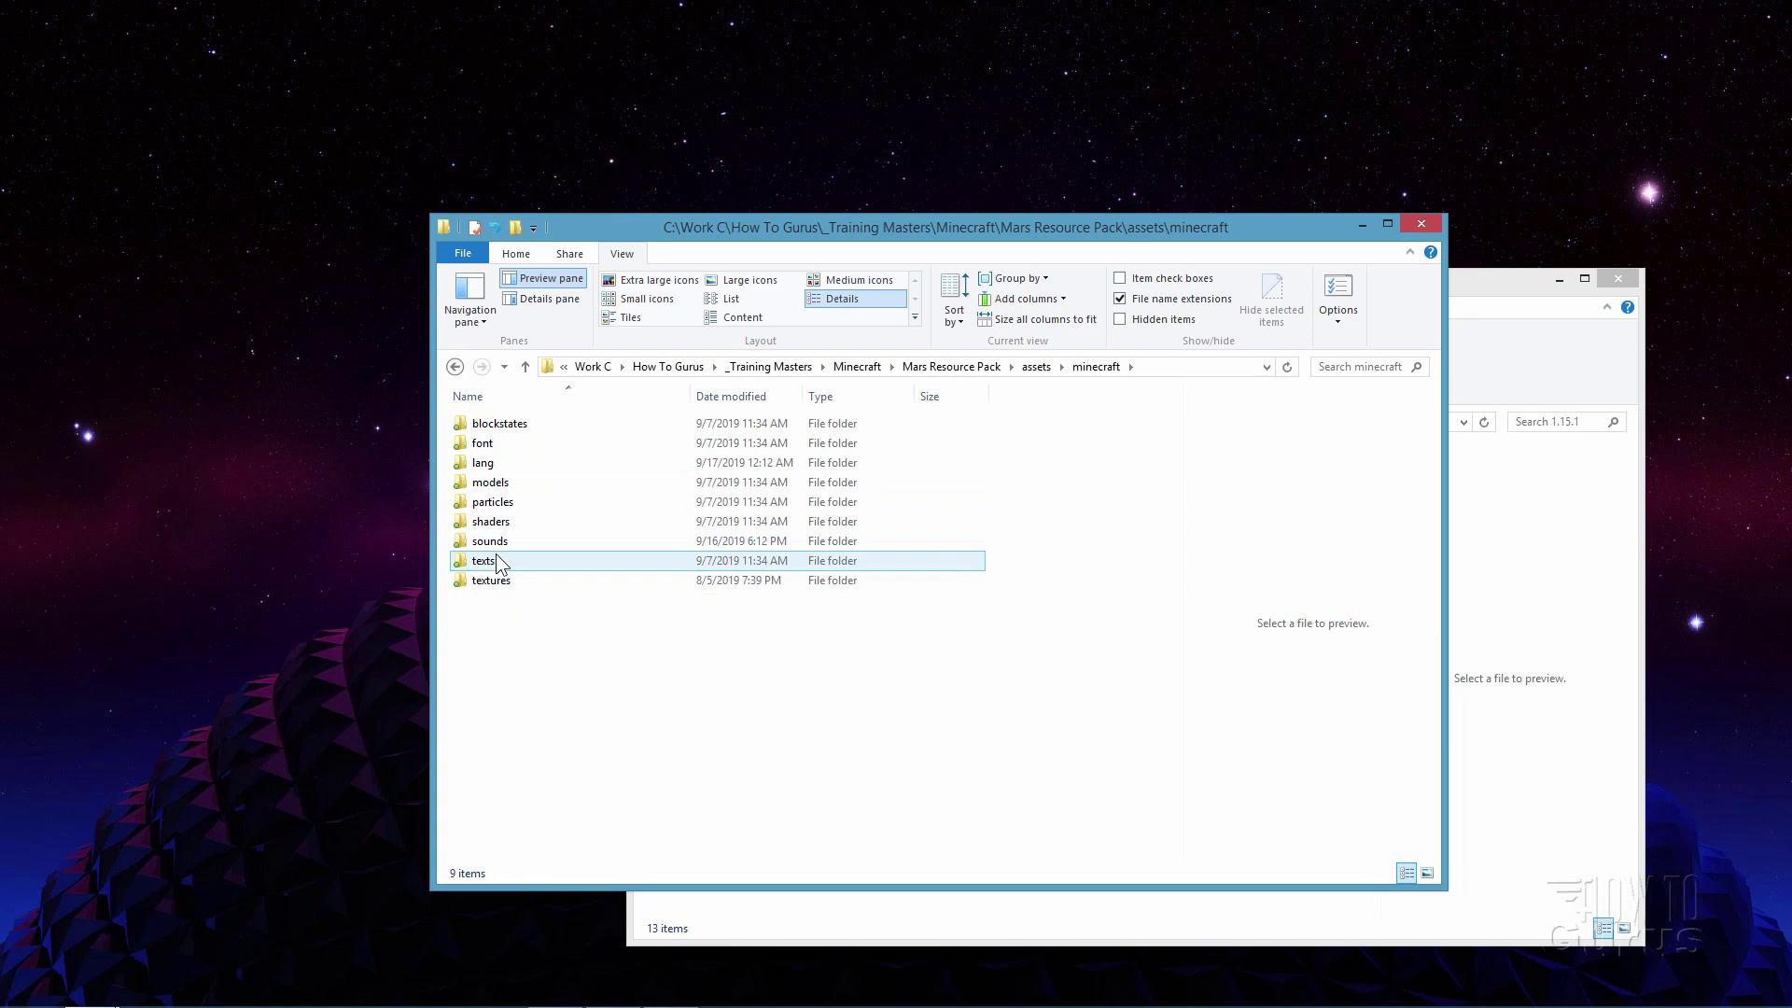
pyautogui.click(496, 426)
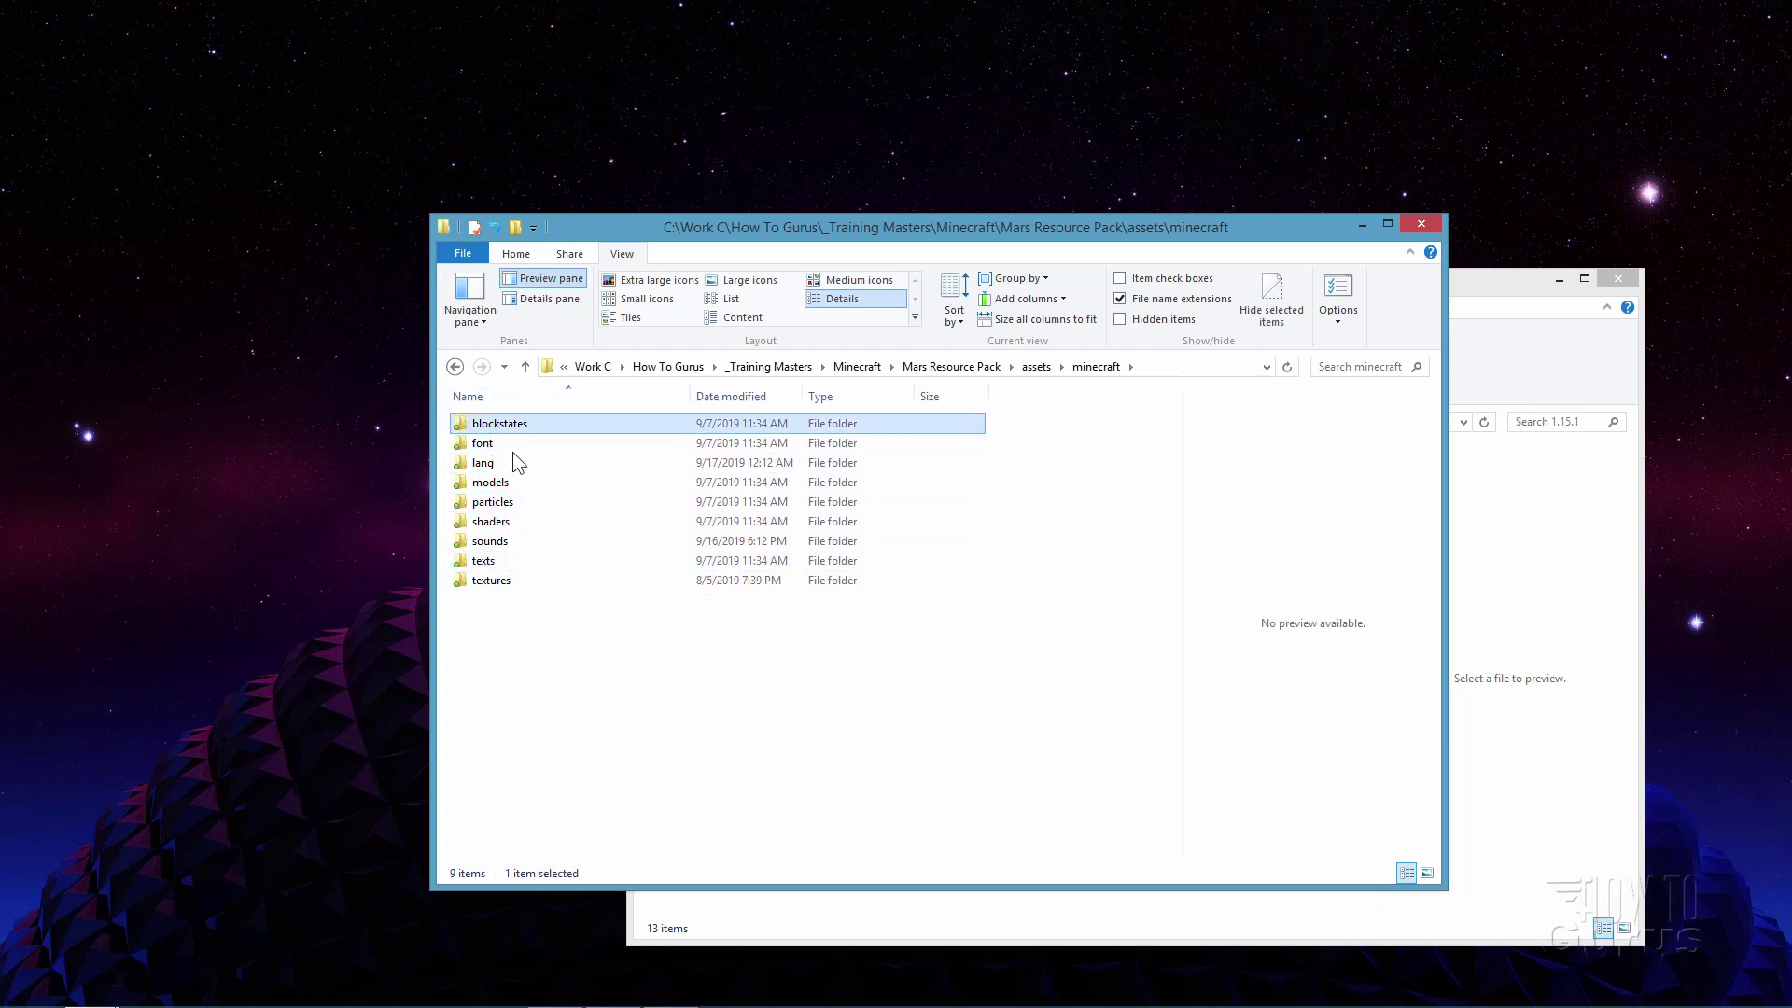
pyautogui.keyDown('shift'); pyautogui.click(502, 563); pyautogui.keyUp('shift')
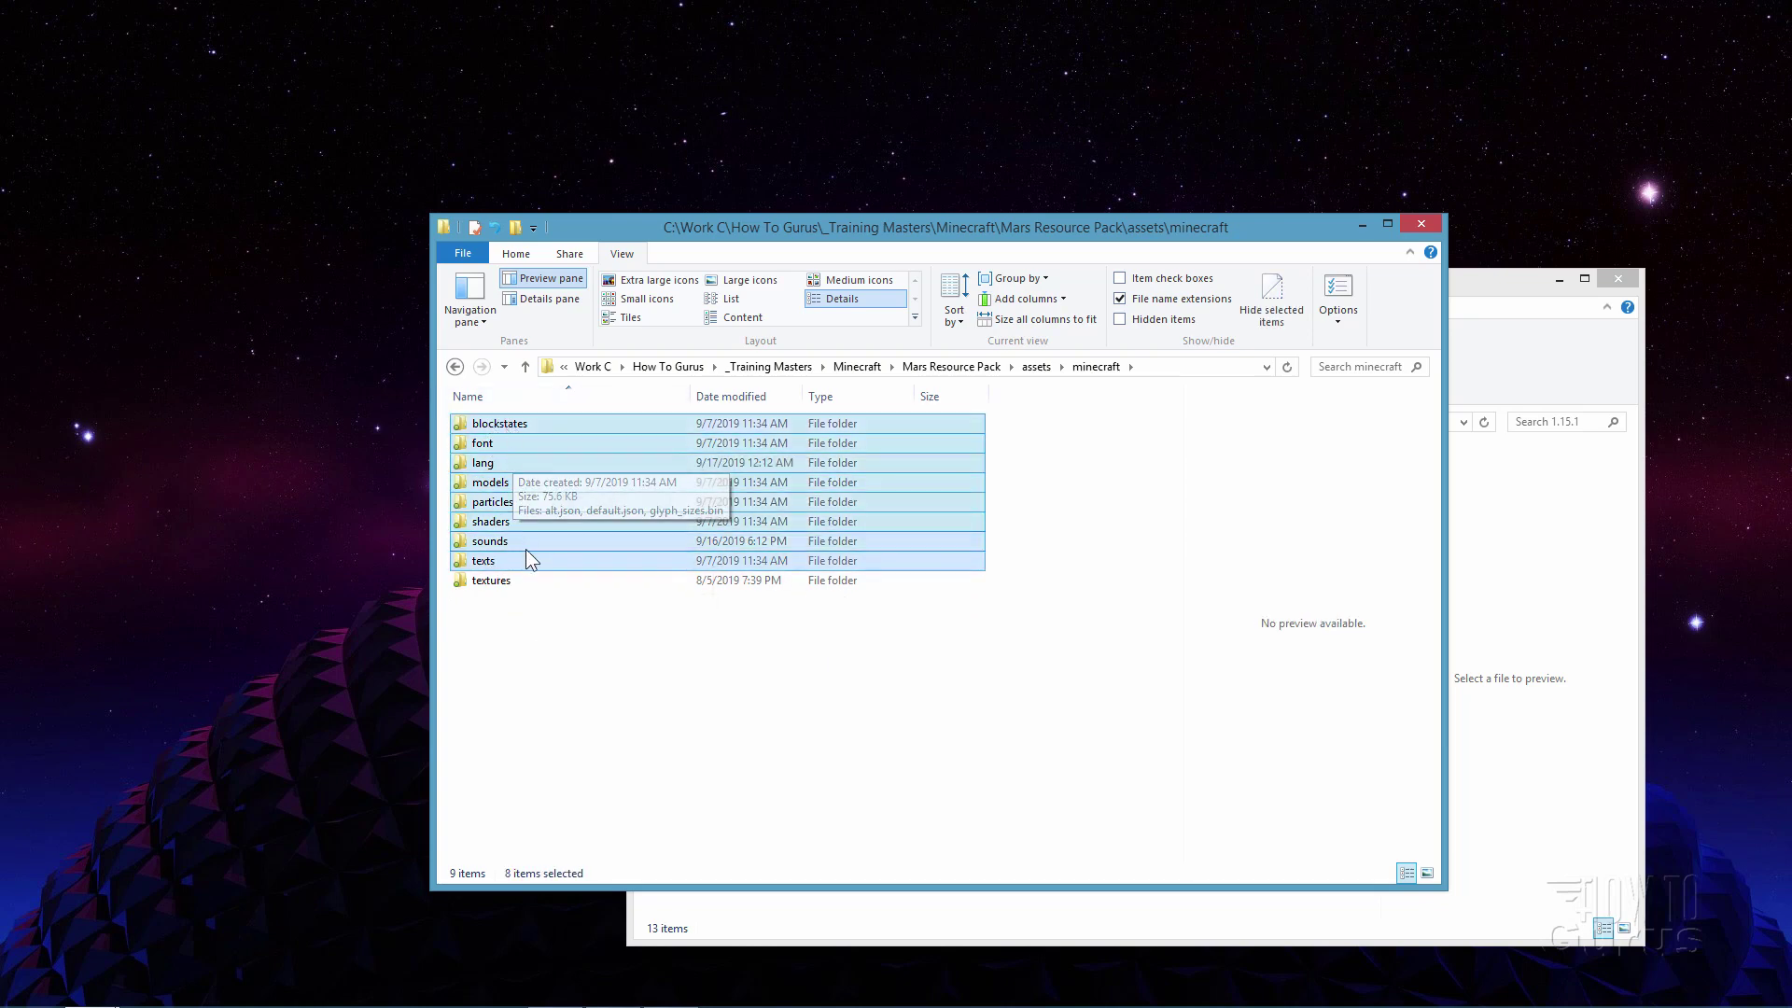
pyautogui.press('Delete')
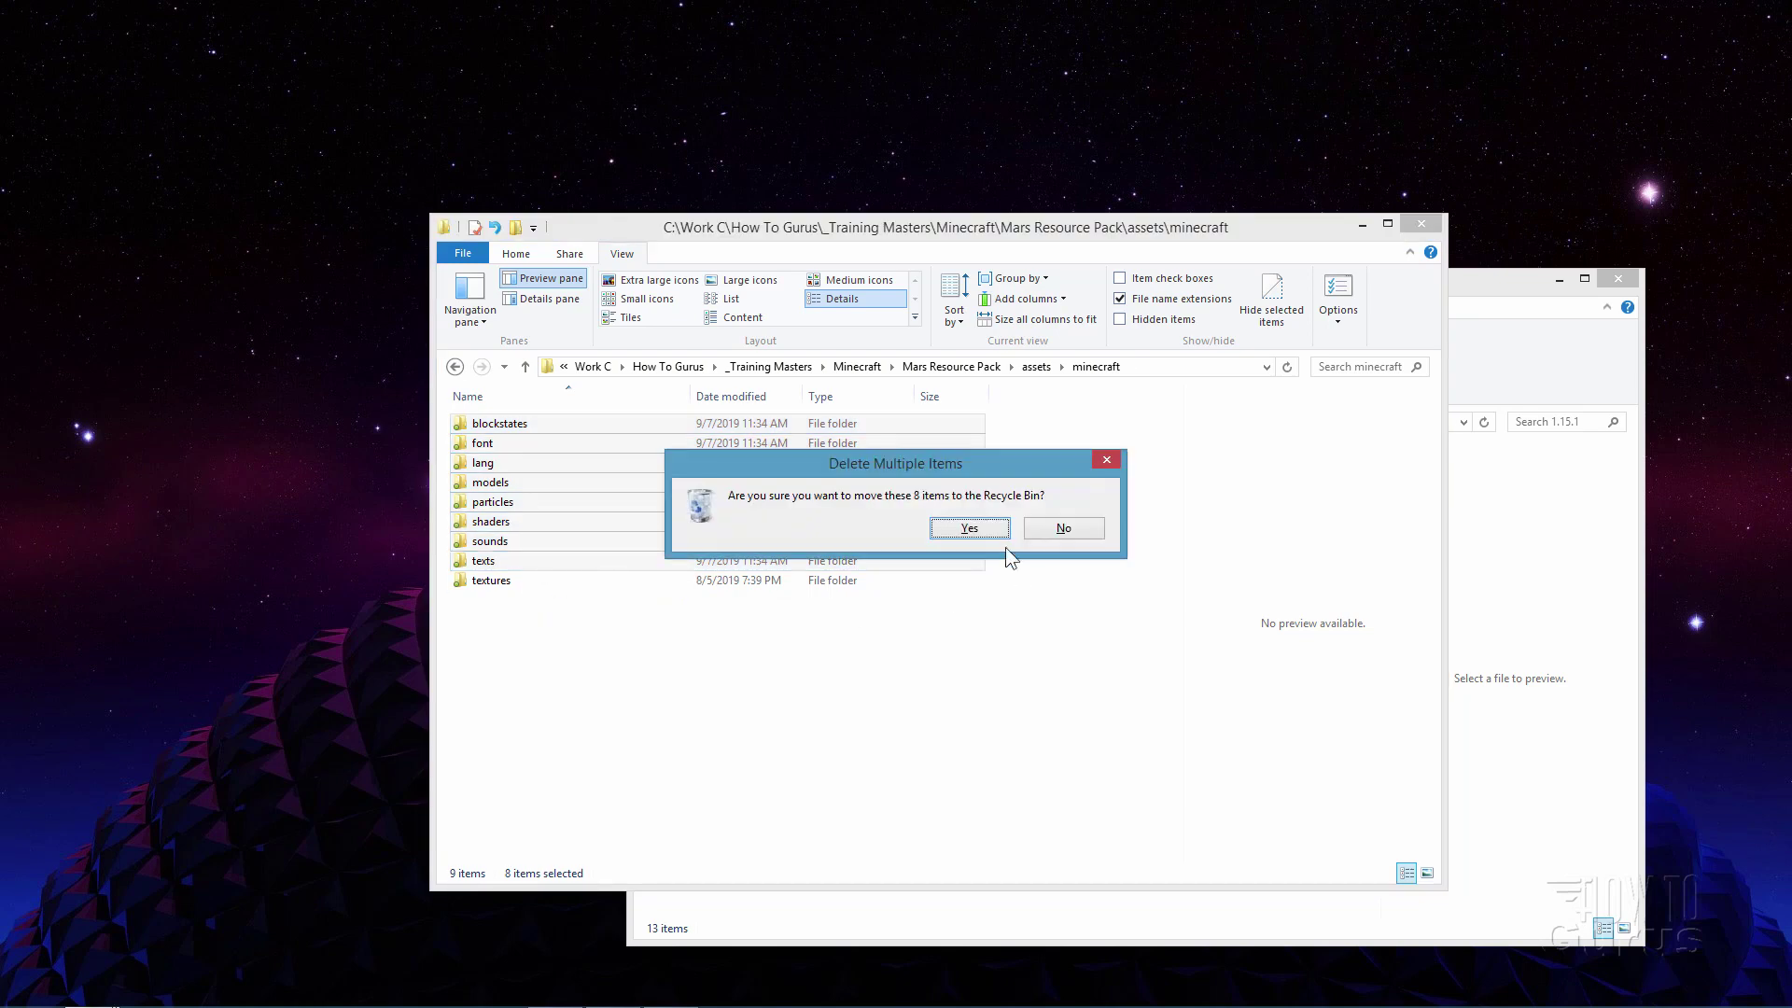
pyautogui.click(989, 526)
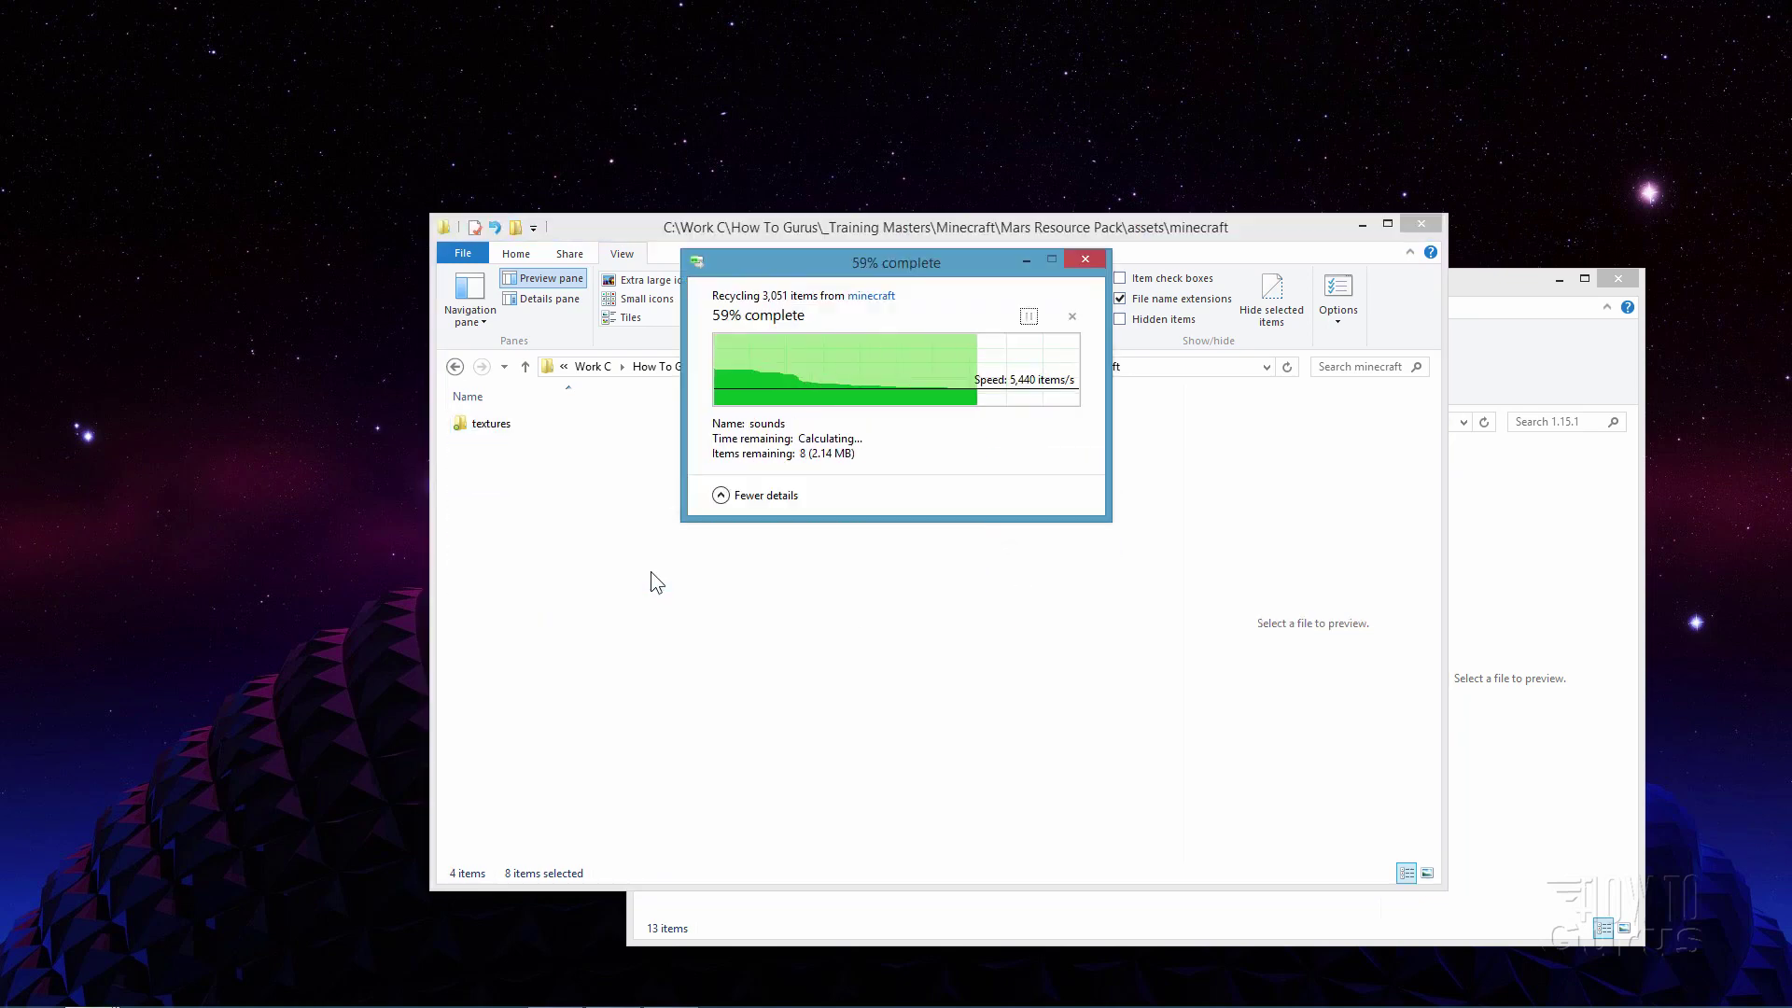
# Delete the twelve texture folders from effect through particle, leaving block and colormap.
pyautogui.doubleClick(461, 425)
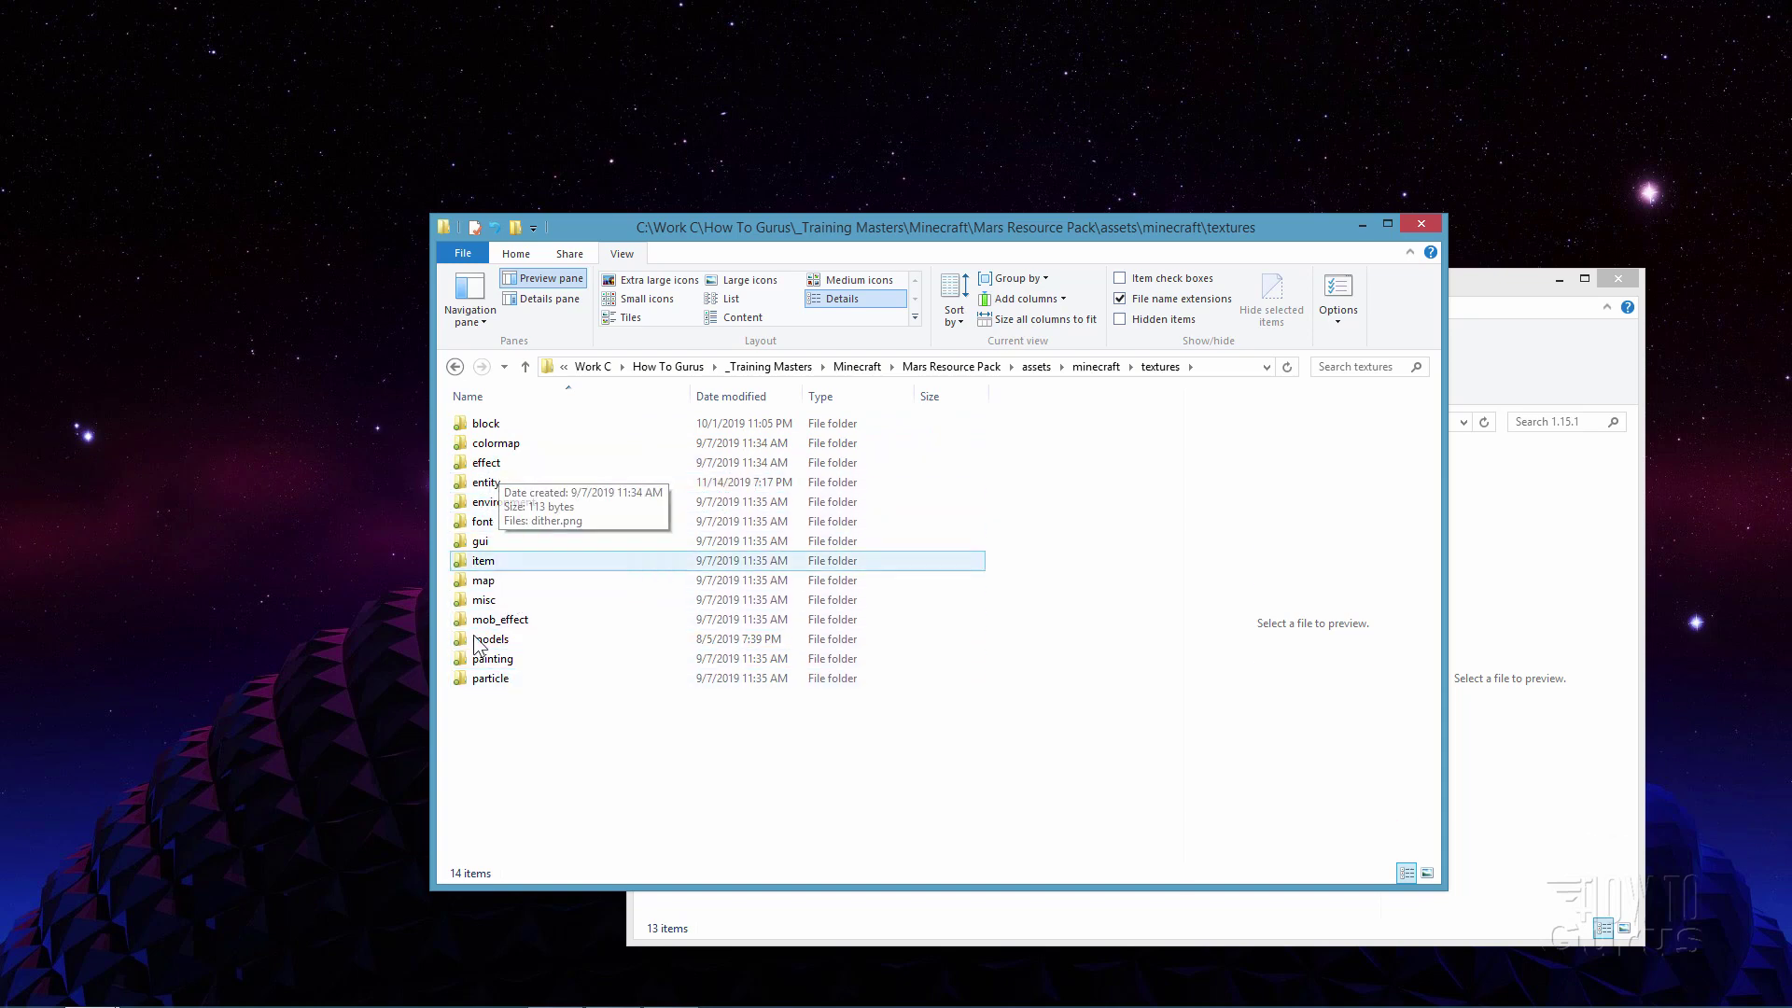
pyautogui.click(481, 467)
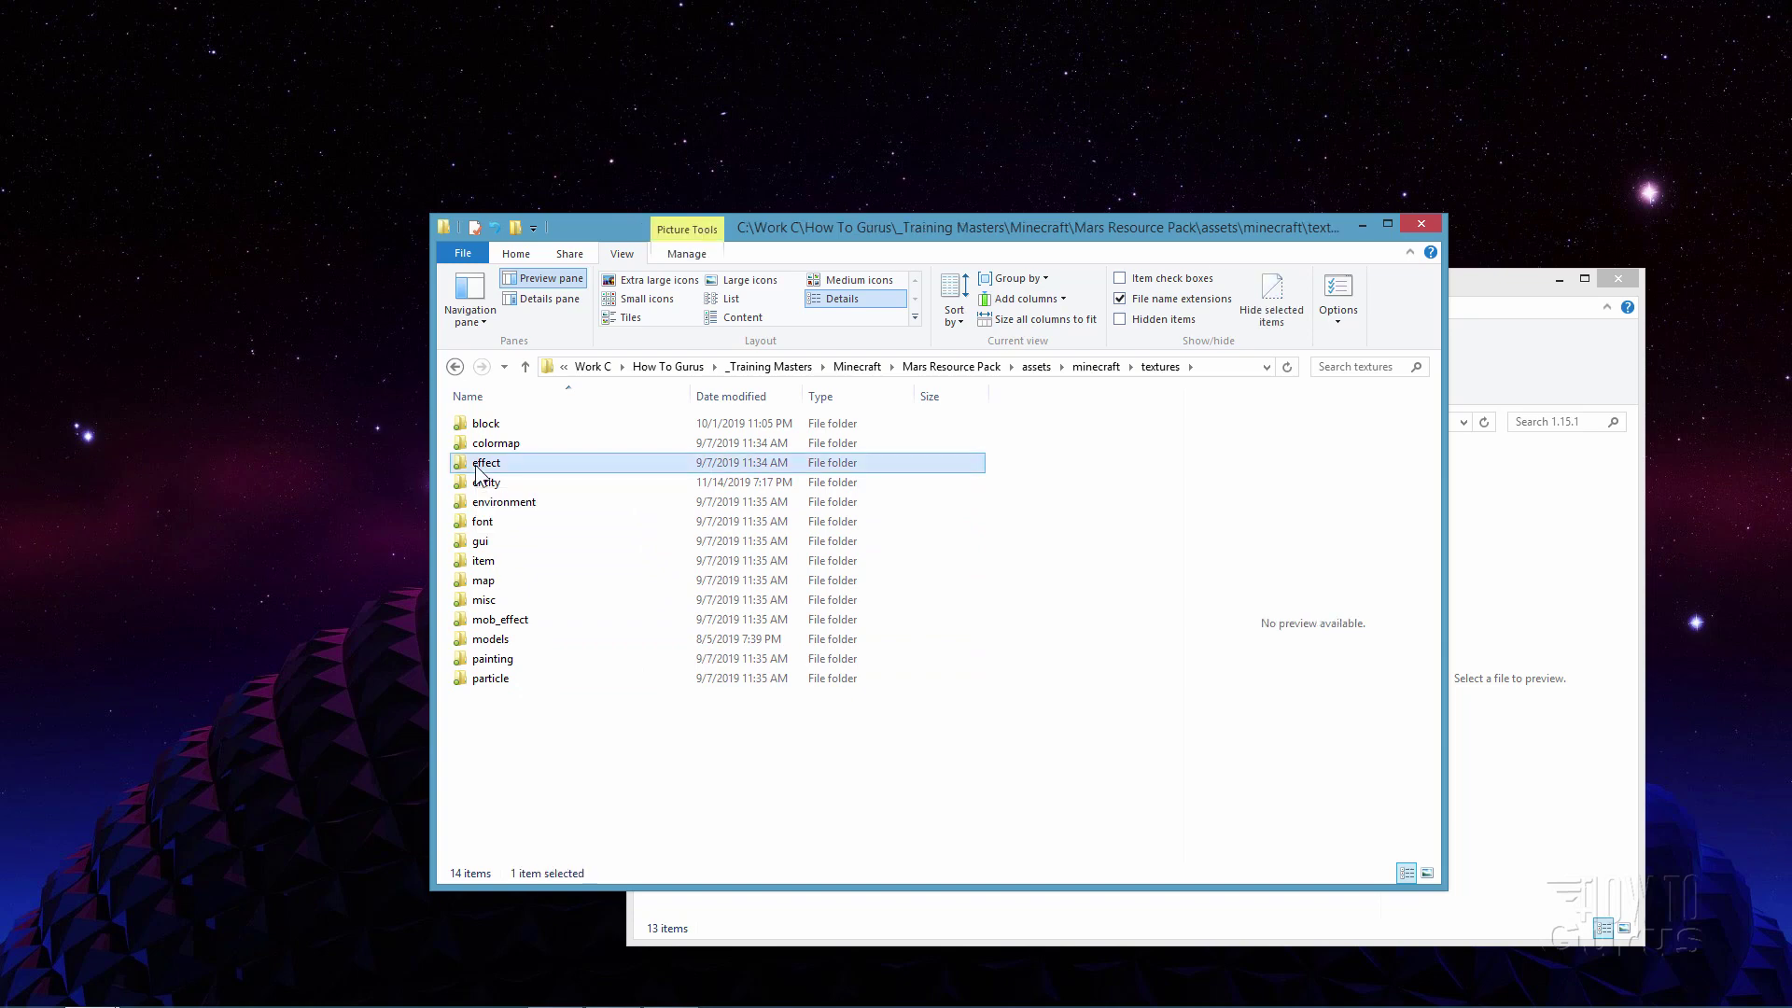
pyautogui.keyDown('shift'); pyautogui.click(490, 677); pyautogui.keyUp('shift')
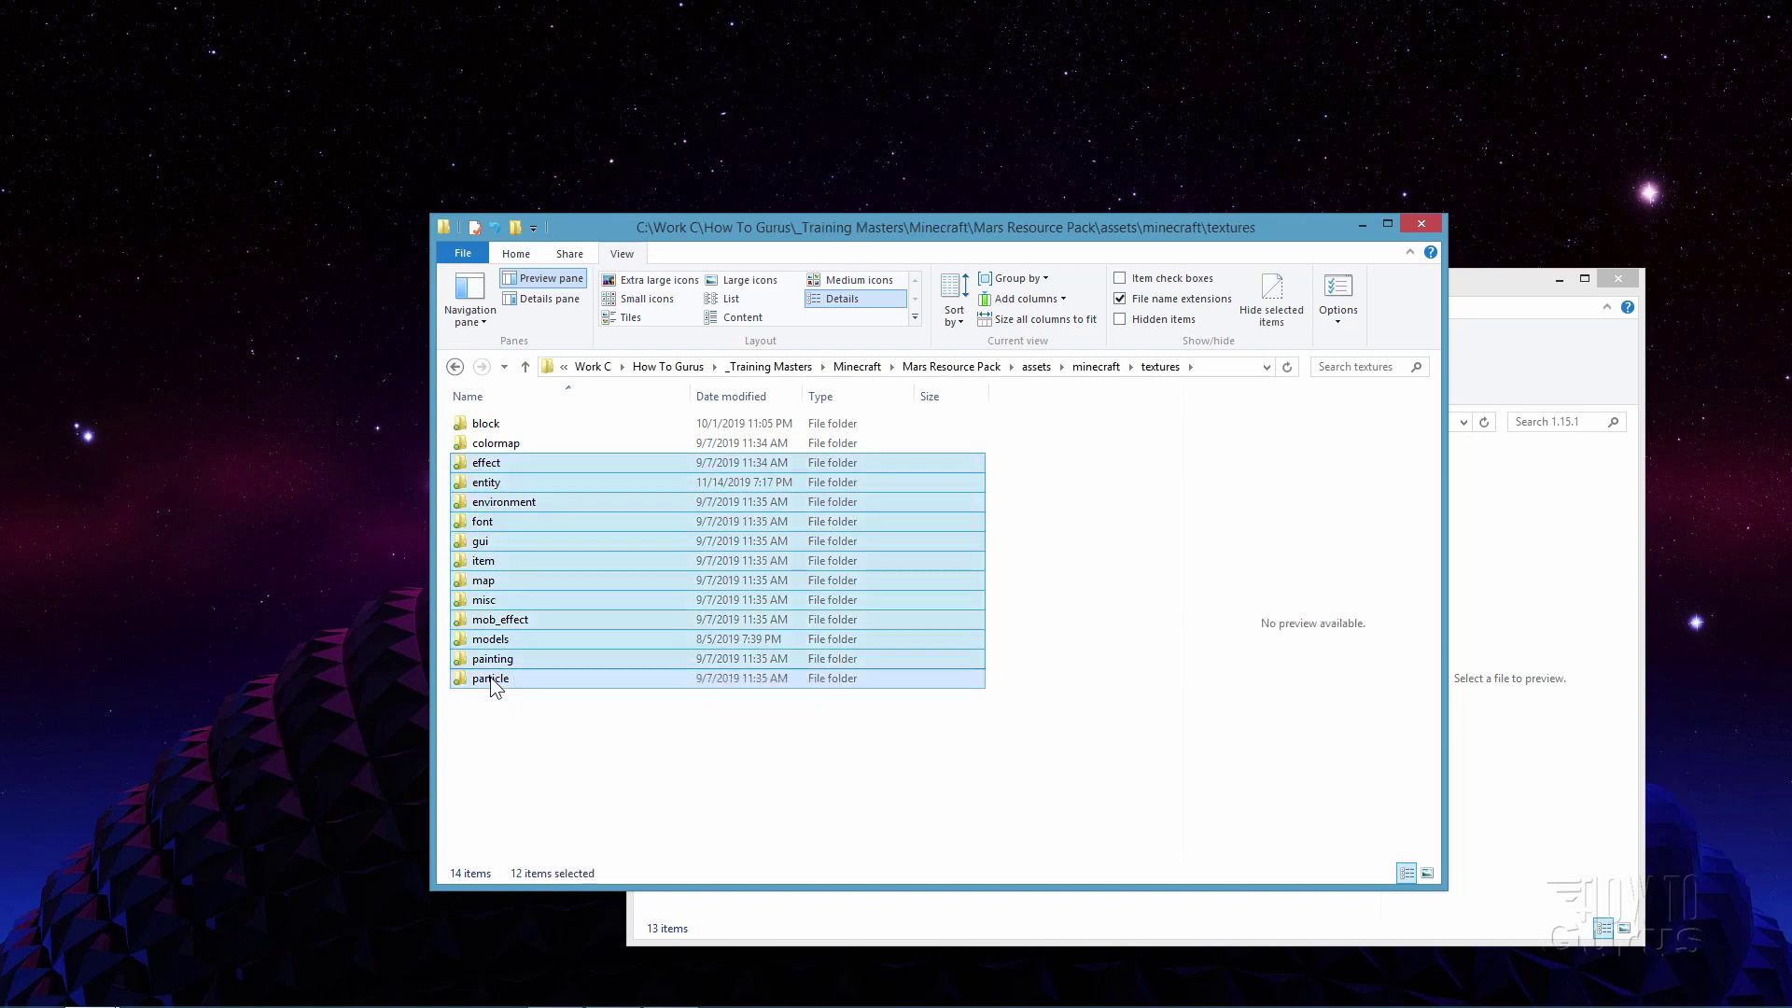
pyautogui.press('Delete')
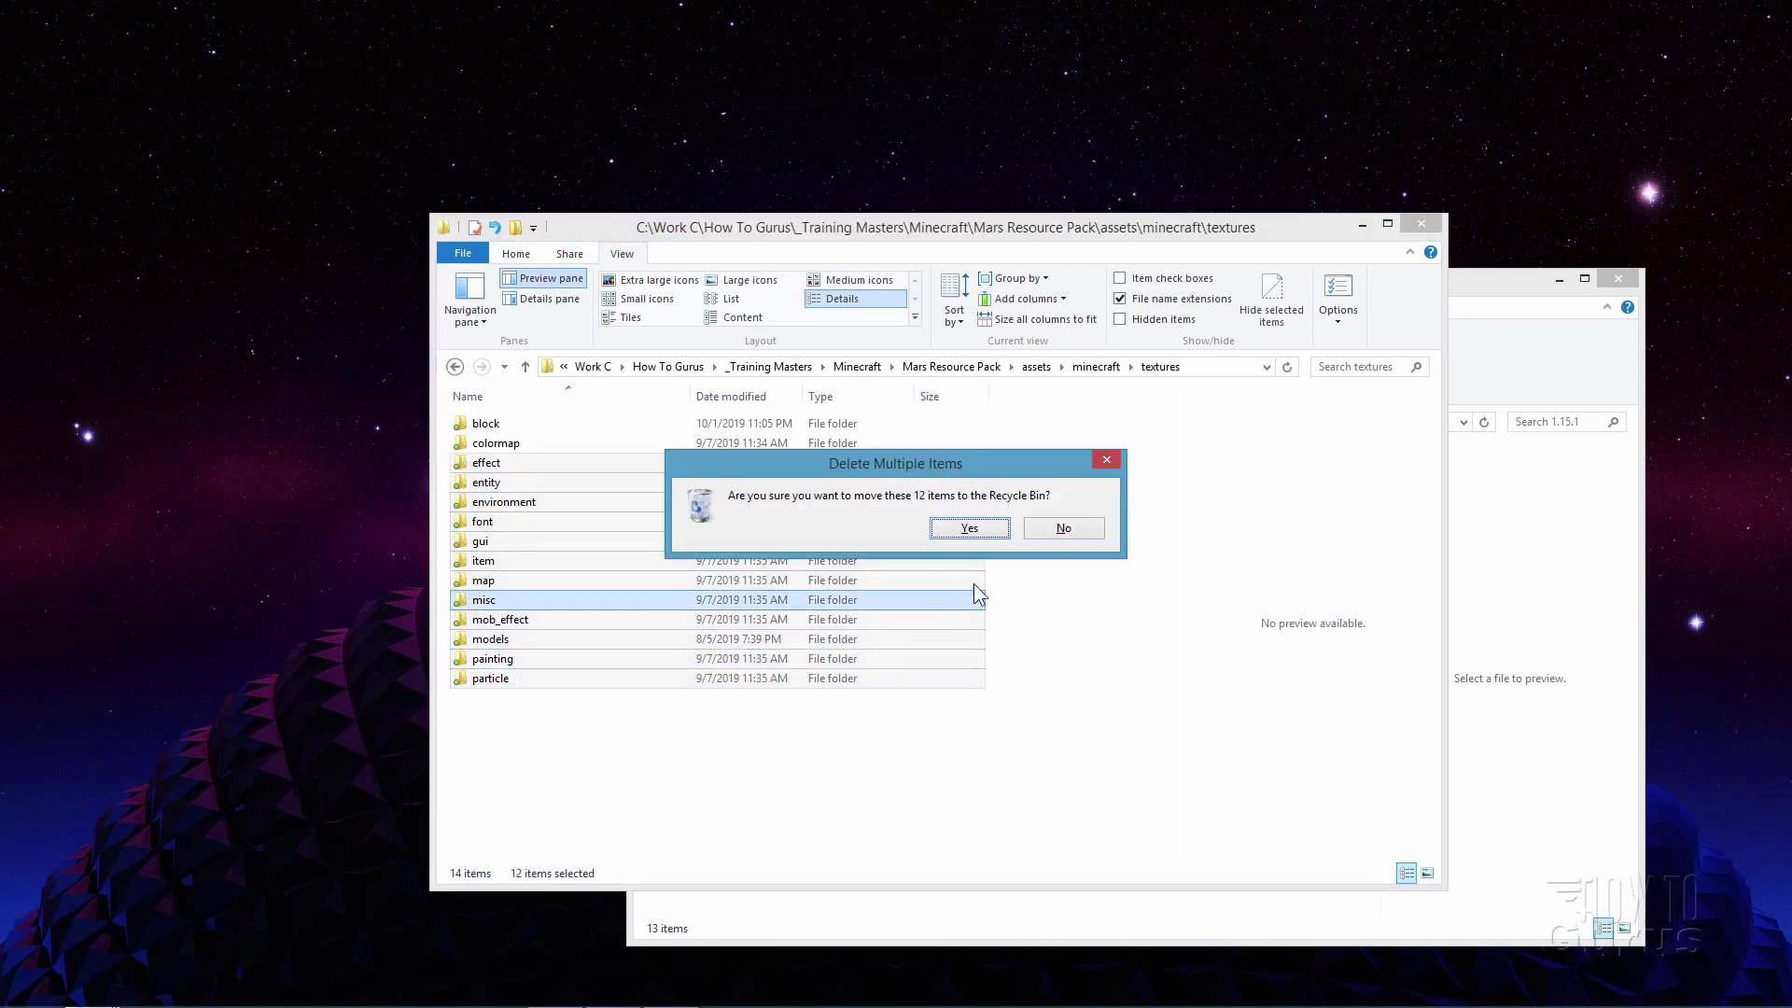